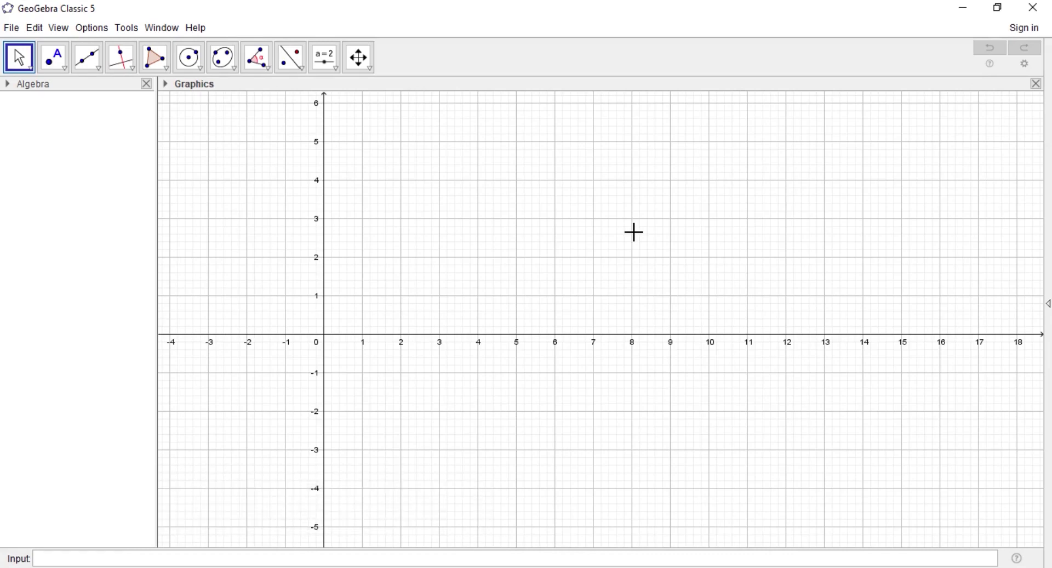
Step: Enter x^2 to graph f(x)=x², then pan the view so the parabola sits further right
left_click_drag(505, 244, 510, 326)
left_click(126, 559)
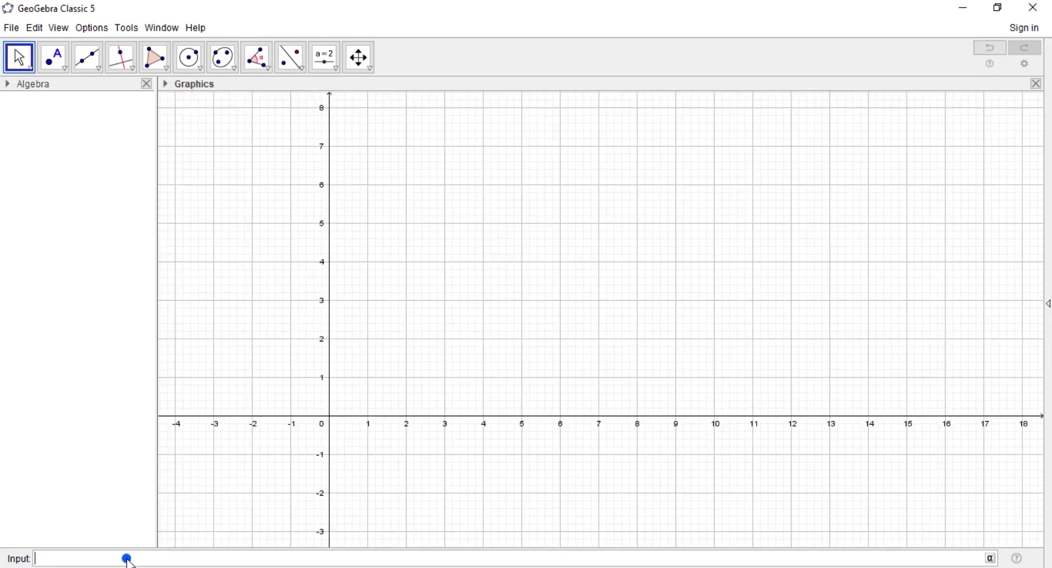
type("x")
type("^2")
key("Return")
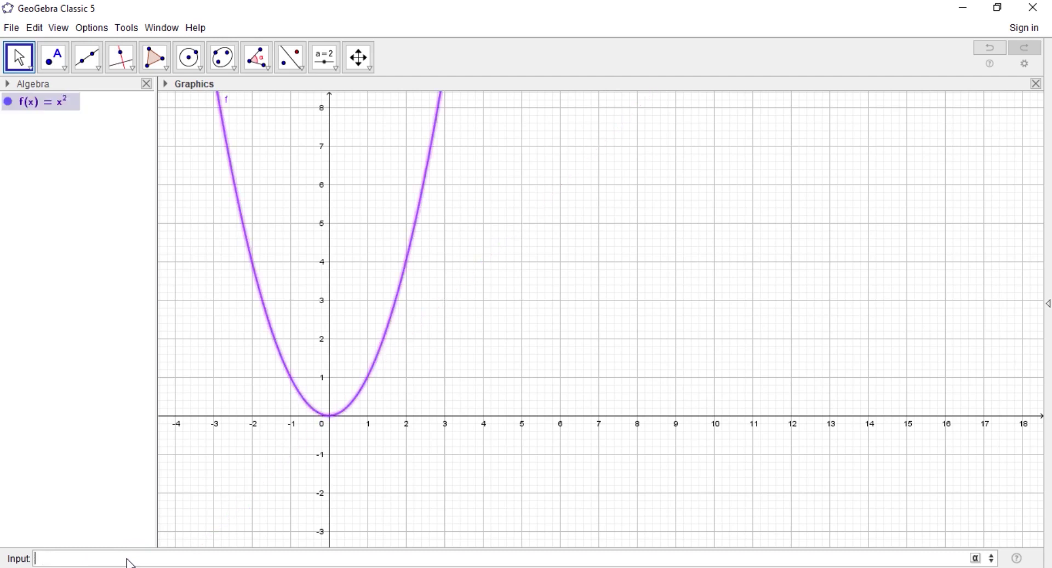
left_click_drag(531, 383, 669, 365)
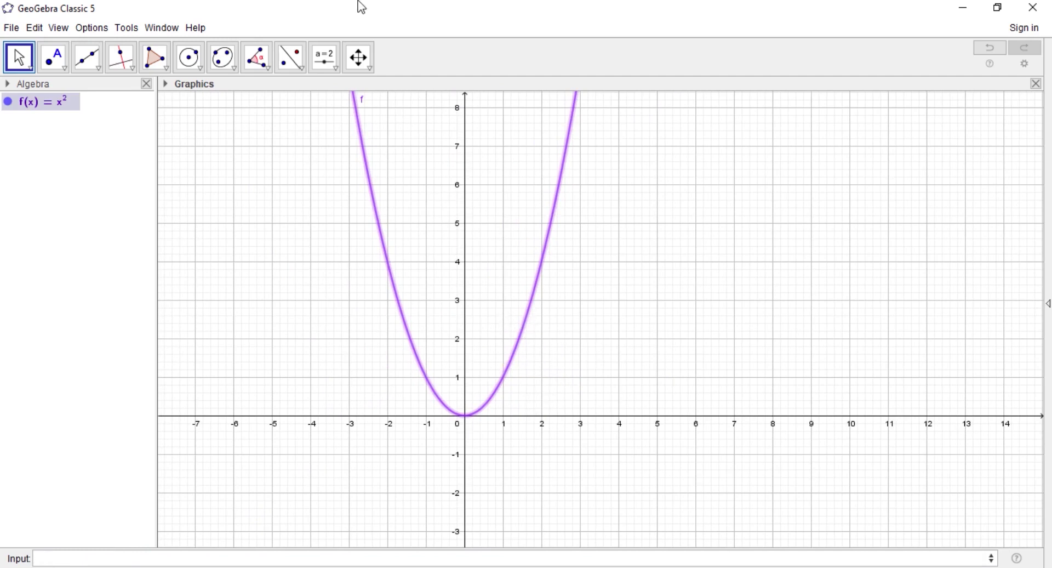
Step: Stretch the x-axis to 0.5-unit markings and compress the y-axis to reach about 16
left_click(356, 55)
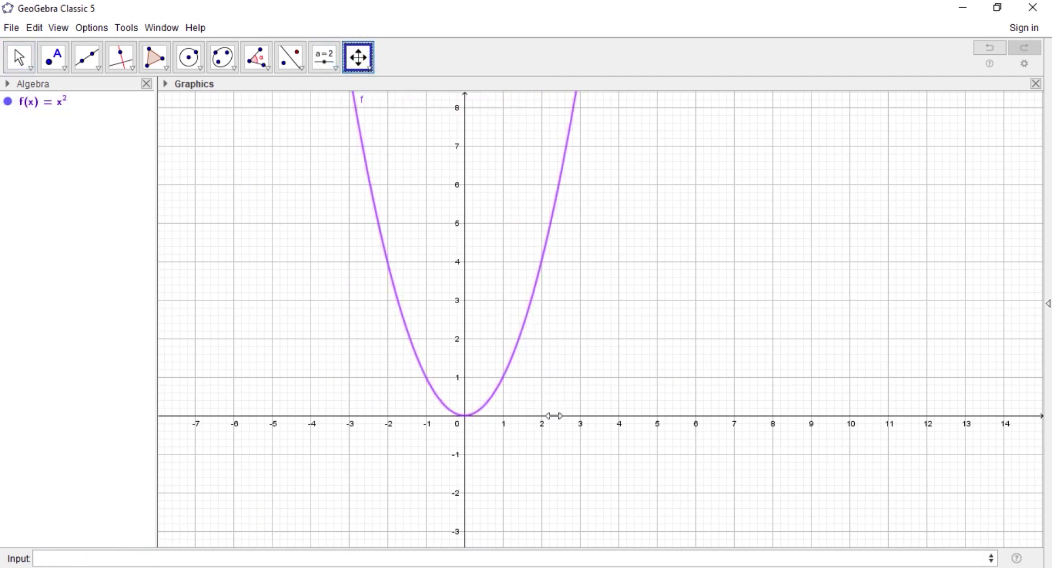
left_click_drag(551, 417, 597, 417)
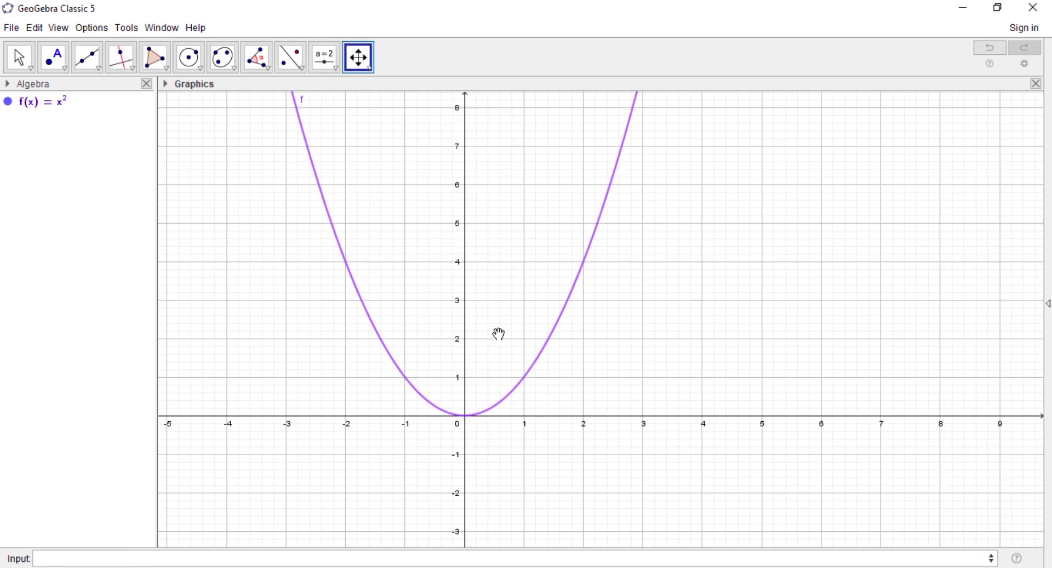
left_click_drag(467, 315, 467, 359)
left_click_drag(507, 310, 403, 351)
left_click_drag(489, 462, 536, 469)
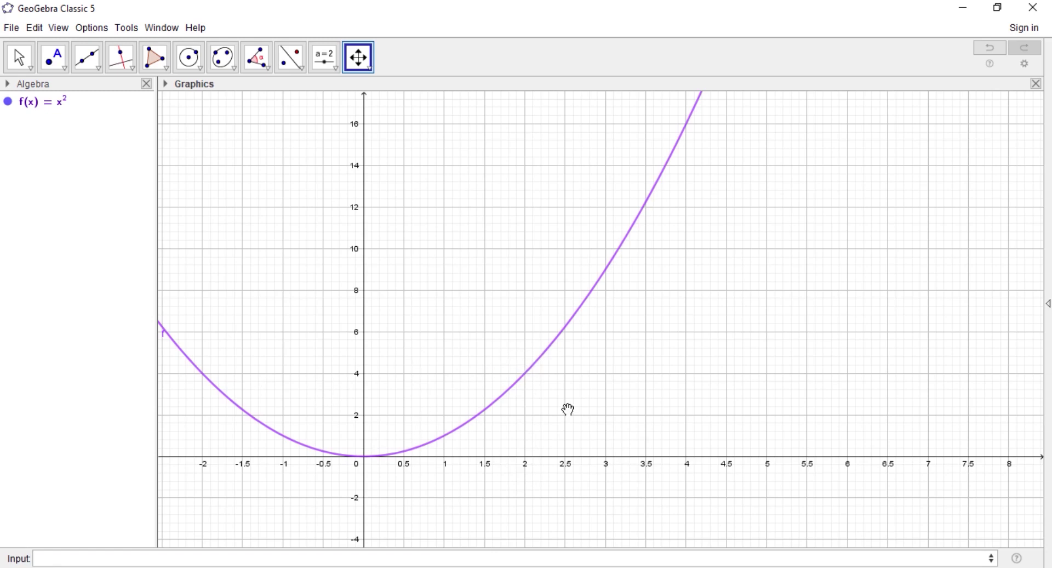
left_click(171, 558)
left_click(326, 67)
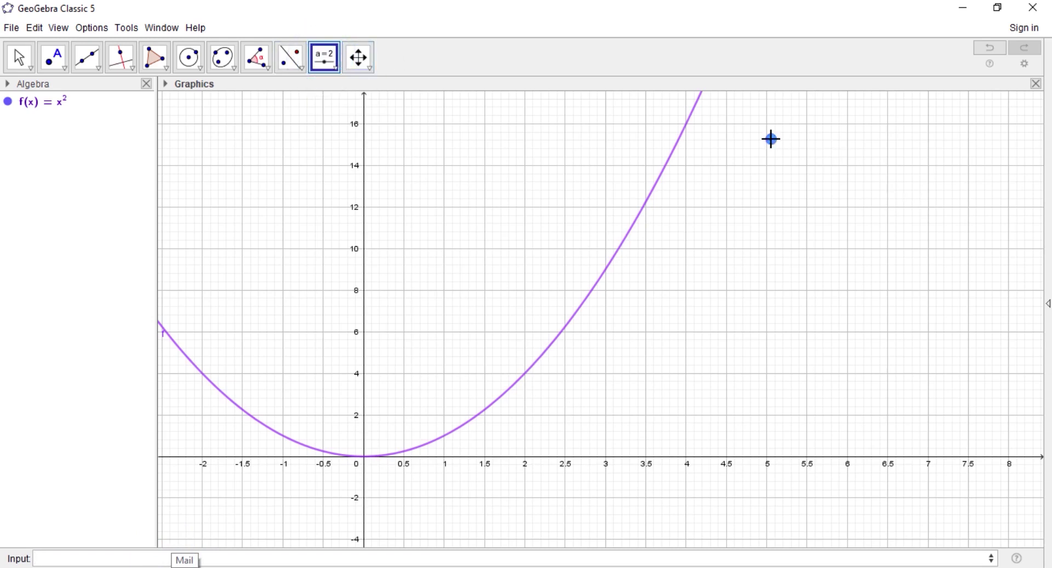
Step: Create slider r from 2.001 to 4, increment 0.1, with Decreasing animation repeat
left_click(772, 140)
type("r")
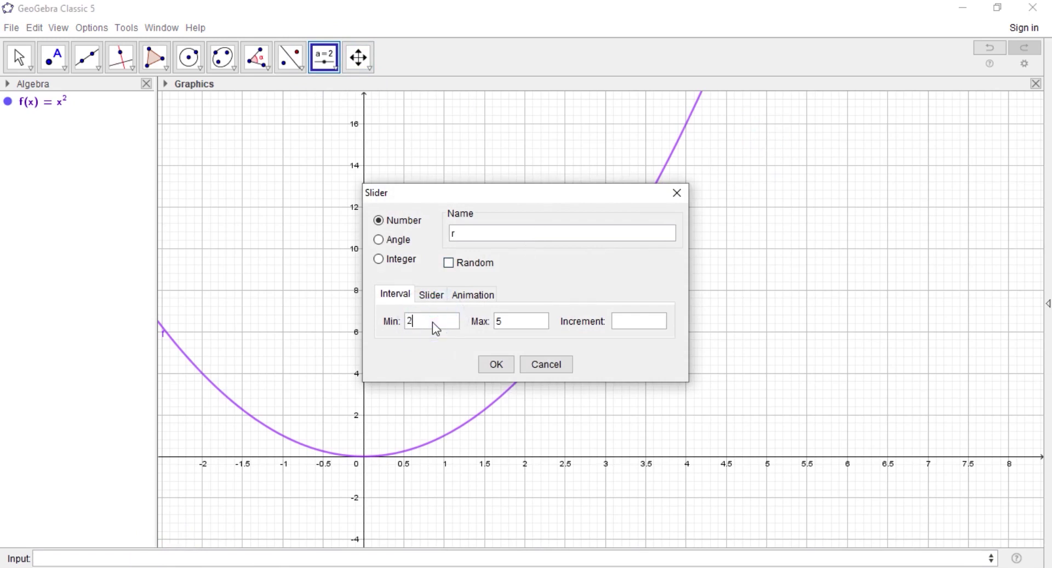
left_click(532, 322)
type("0.1")
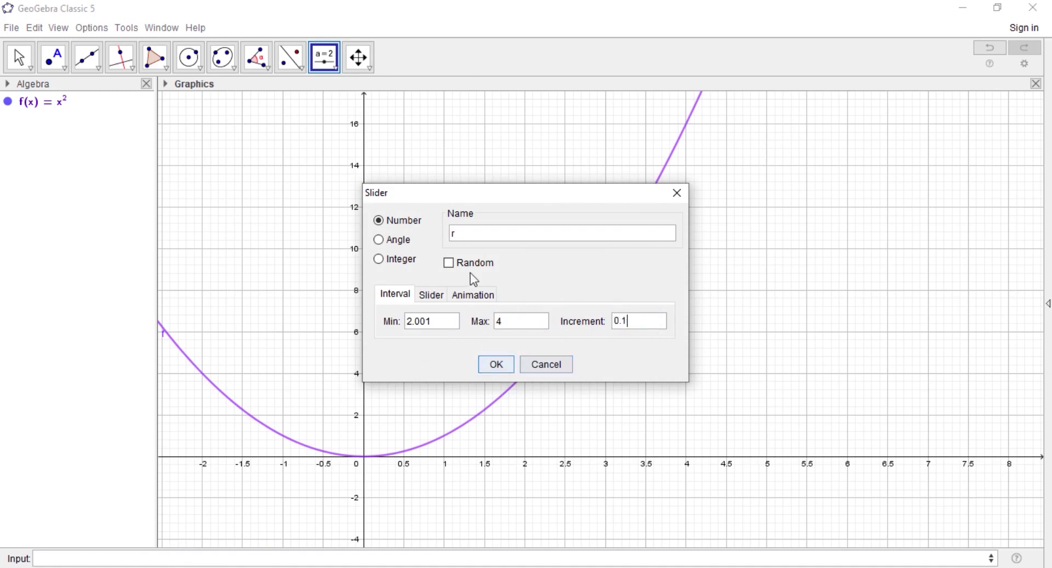
left_click(468, 295)
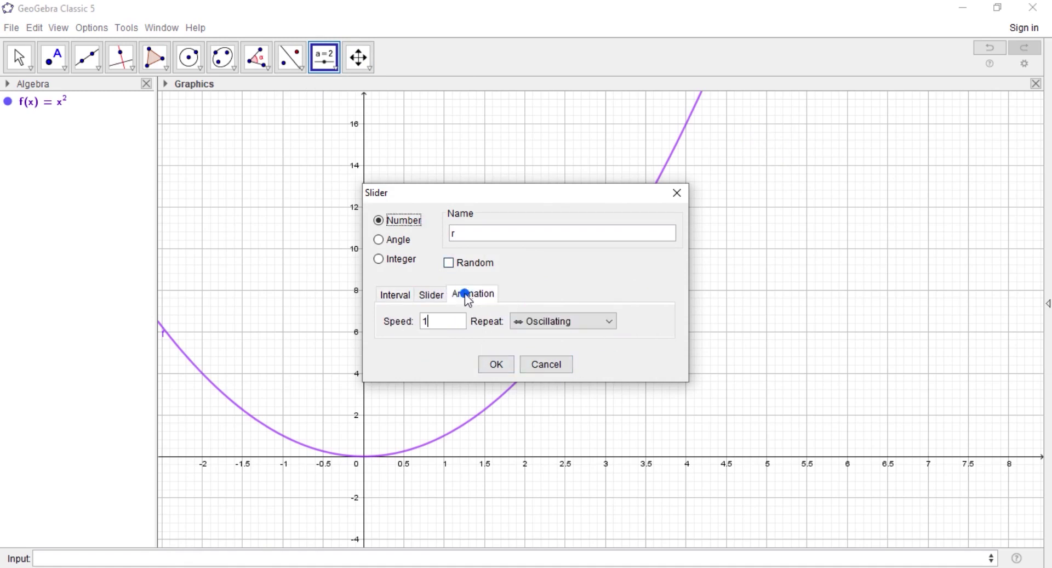
left_click(559, 321)
left_click(540, 362)
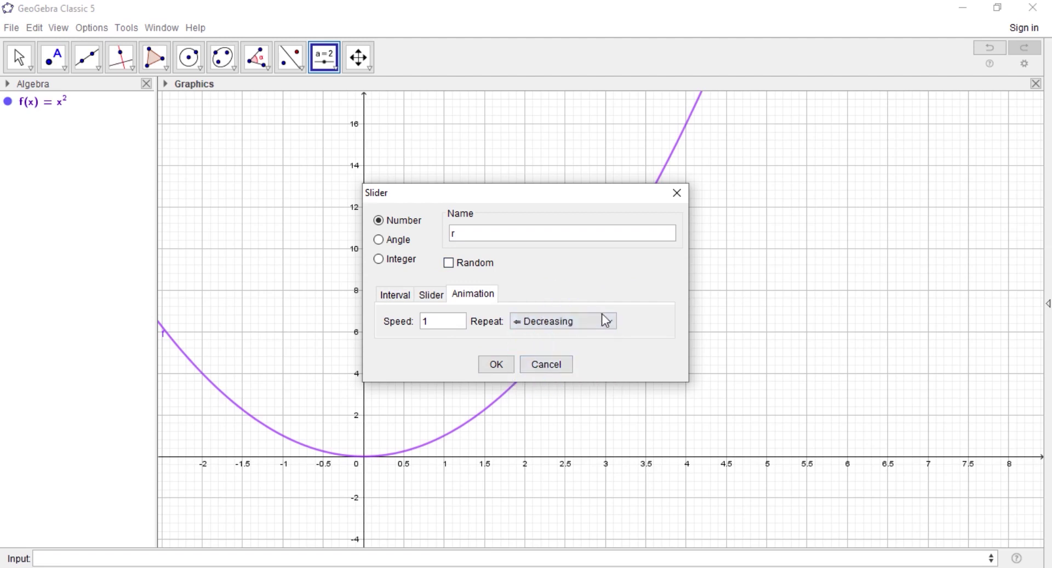
left_click(497, 365)
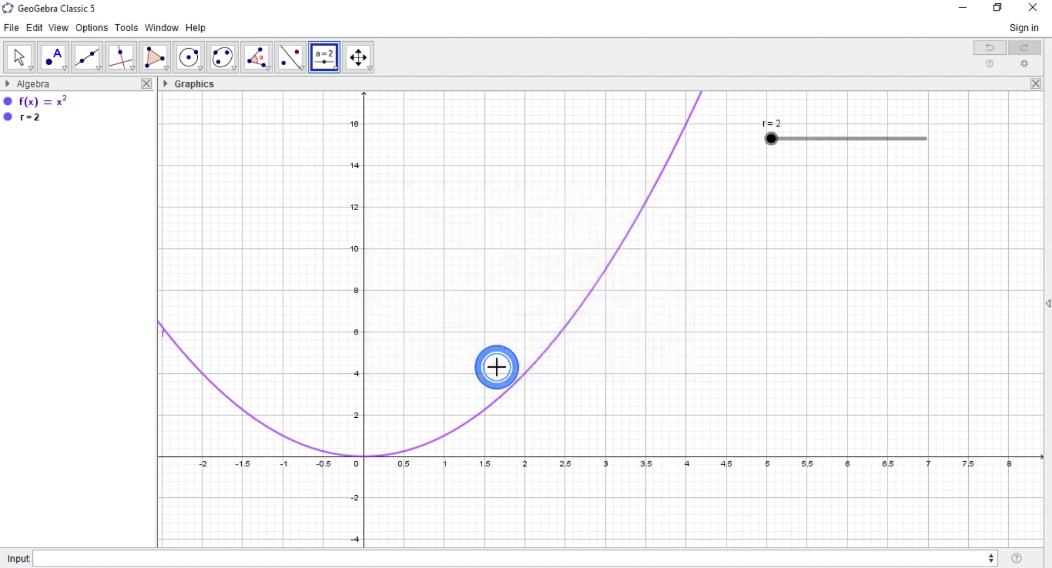
Step: Create slider l ranging from -1 to 1.999 at the upper left, then drag it to test
left_click(174, 132)
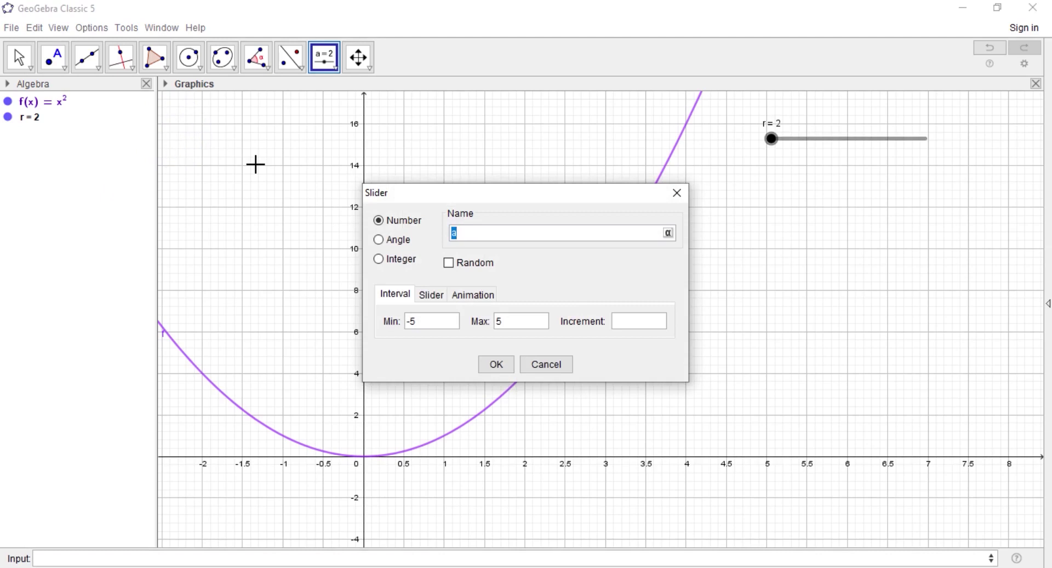
type("l")
left_click(435, 321)
key("BackSpace")
type("1")
key("BackSpace")
type("1.99")
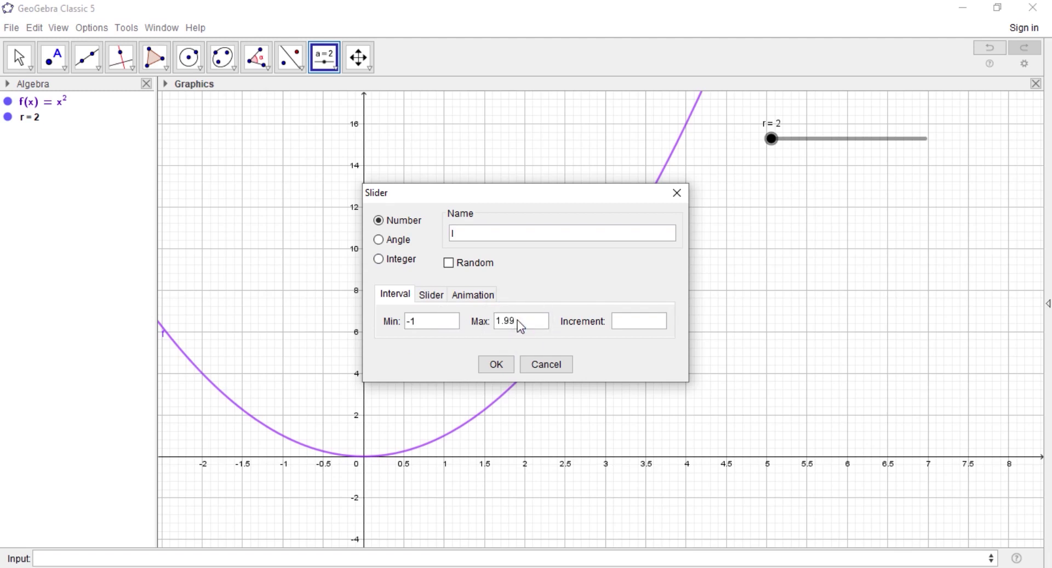
type("9")
left_click(636, 323)
left_click(485, 363)
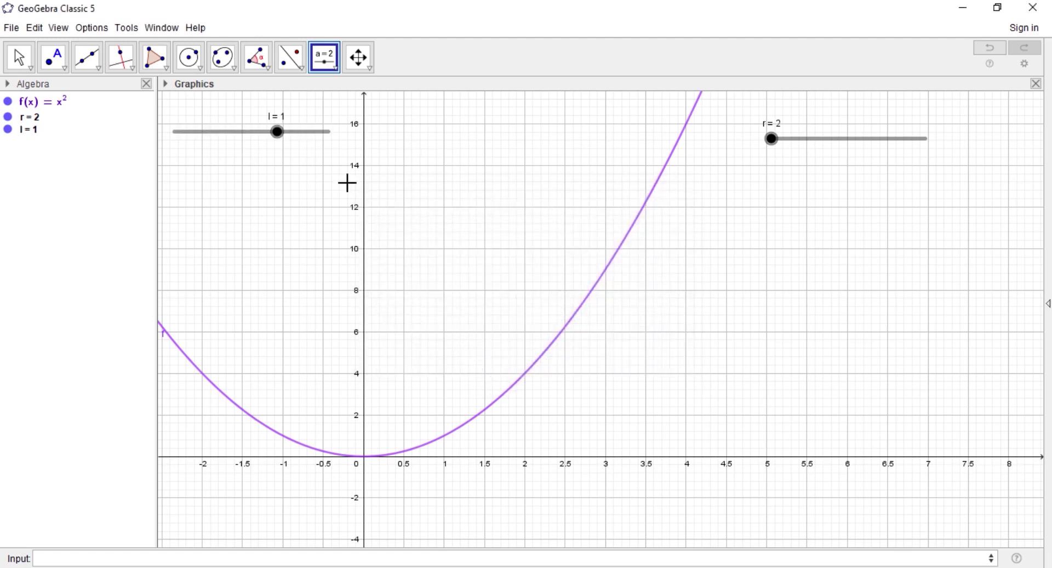
left_click_drag(281, 140, 166, 141)
Step: Set rounding to 10 decimal places and return slider l to -1
left_click(91, 27)
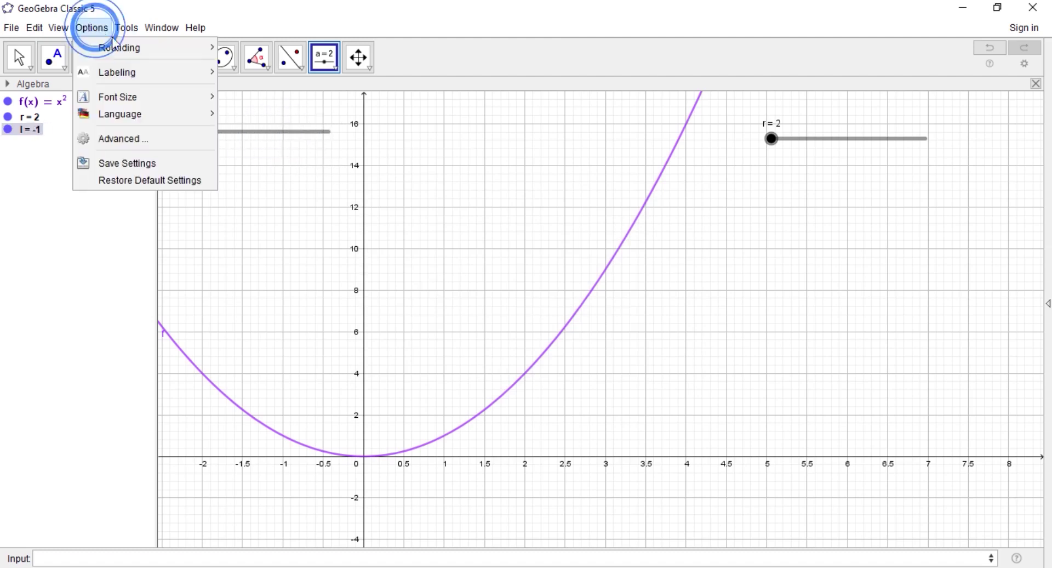
mouse_move(120, 48)
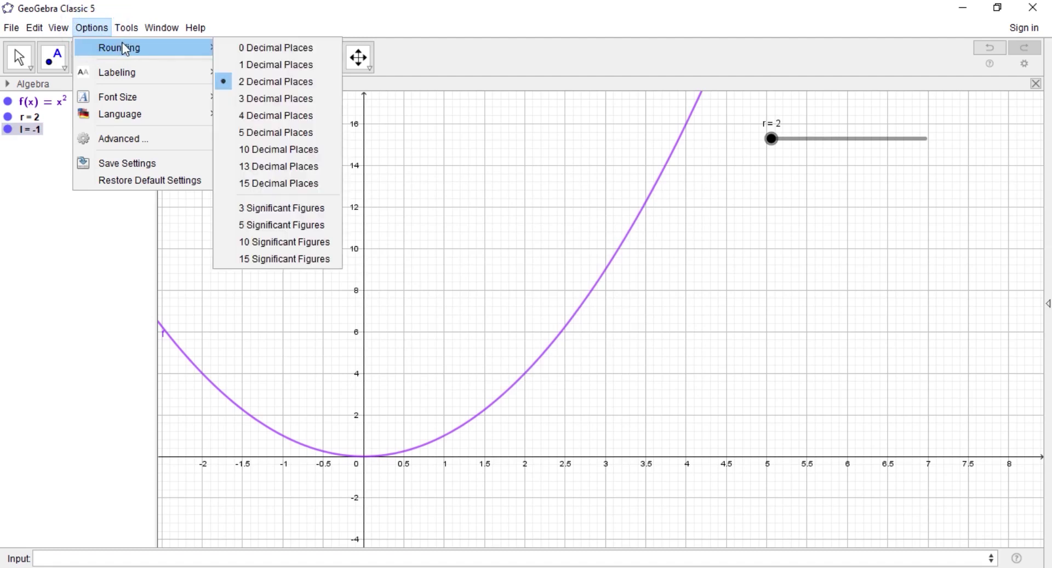
left_click(277, 149)
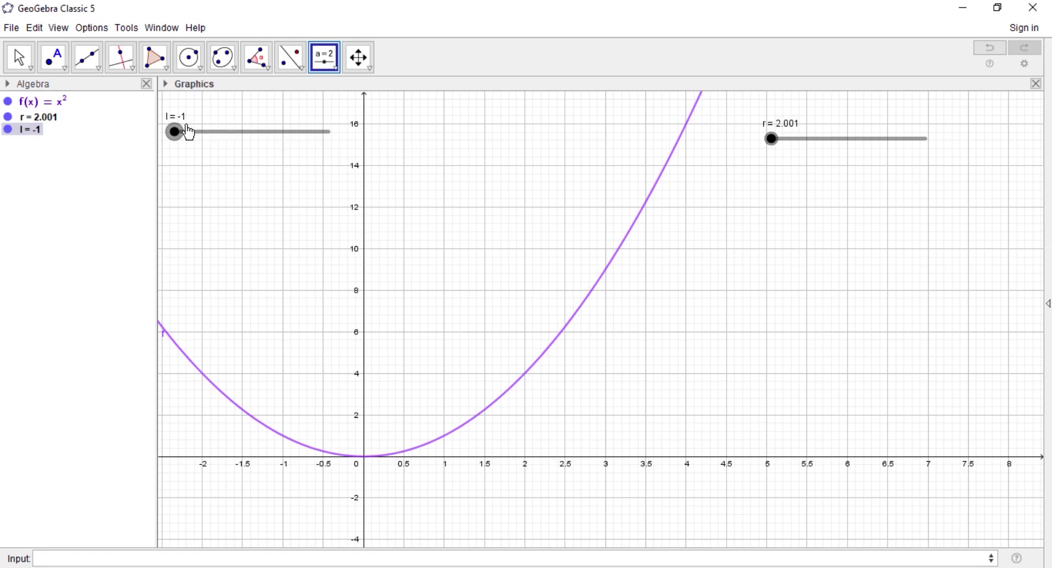
left_click_drag(185, 133, 370, 159)
key("ctrl+z")
Step: Change slider l's animation repeat to Increasing in its properties, then close the window
right_click(236, 132)
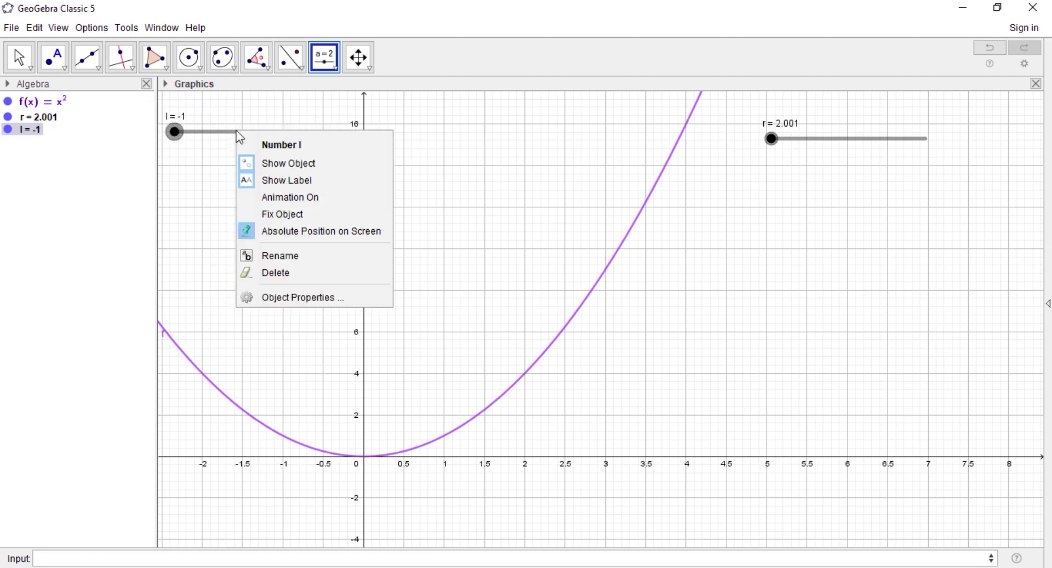
left_click(291, 298)
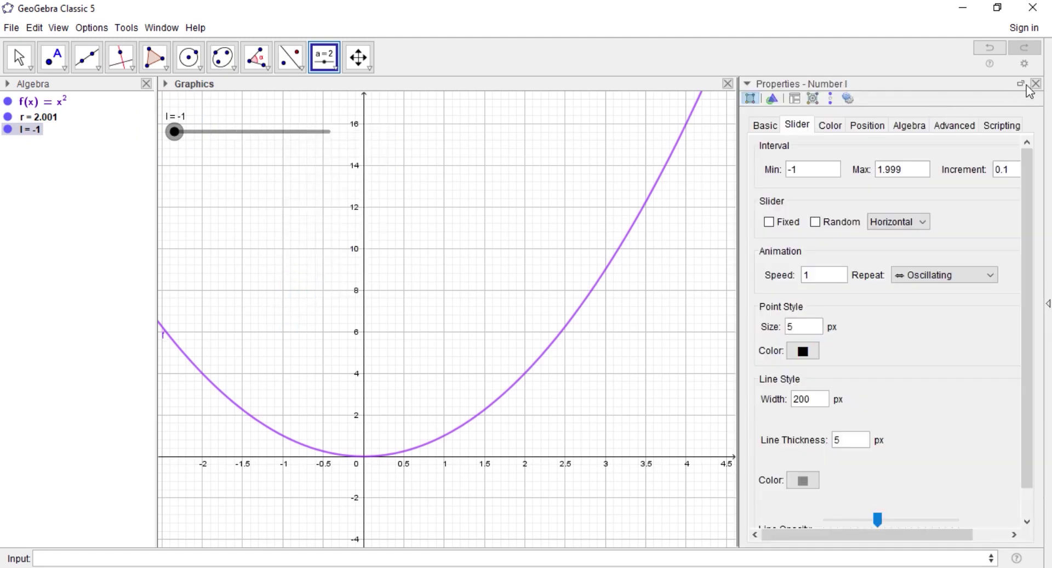
left_click(1020, 84)
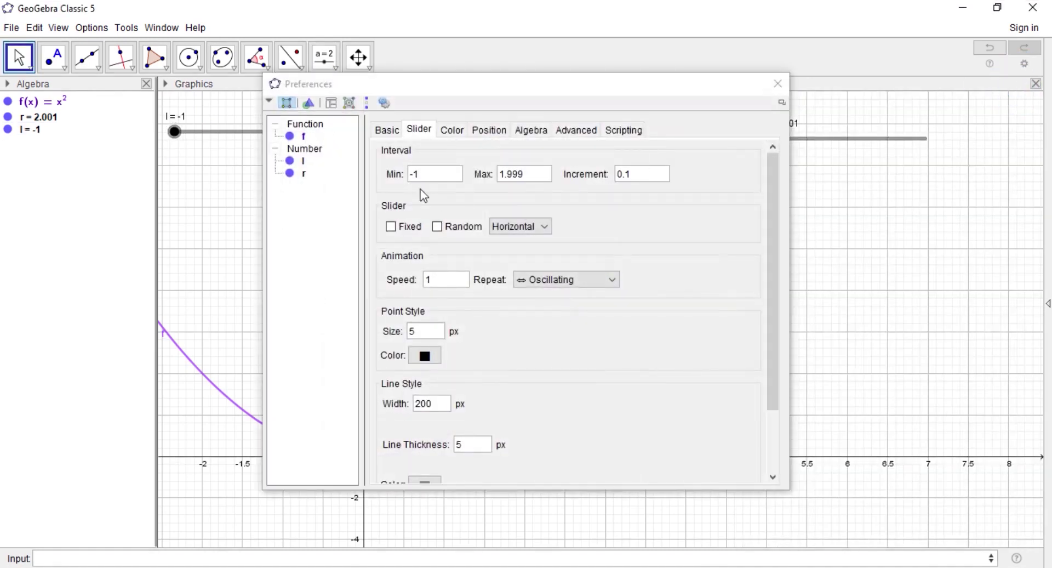
left_click(567, 281)
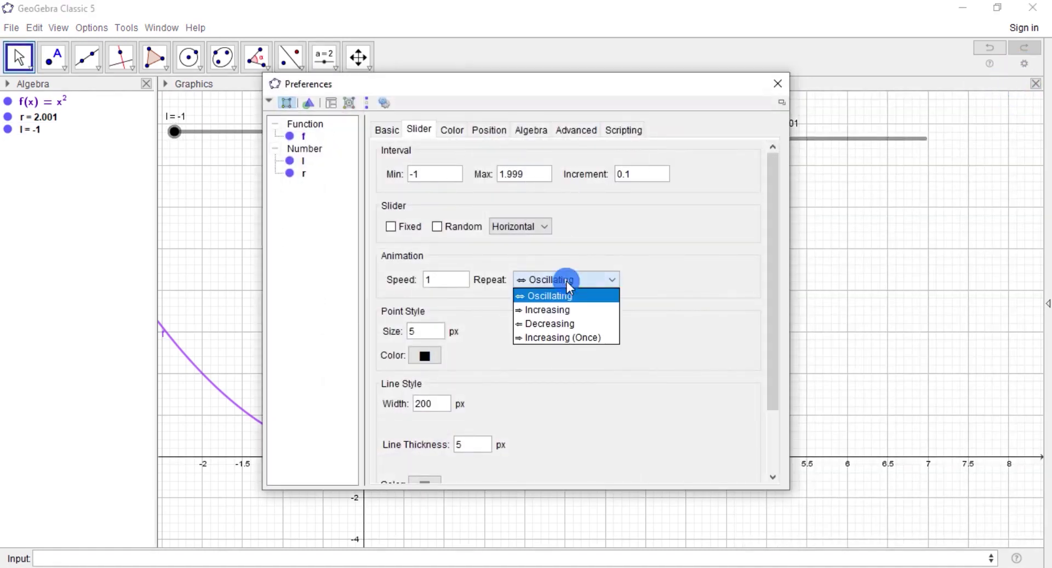
left_click(563, 310)
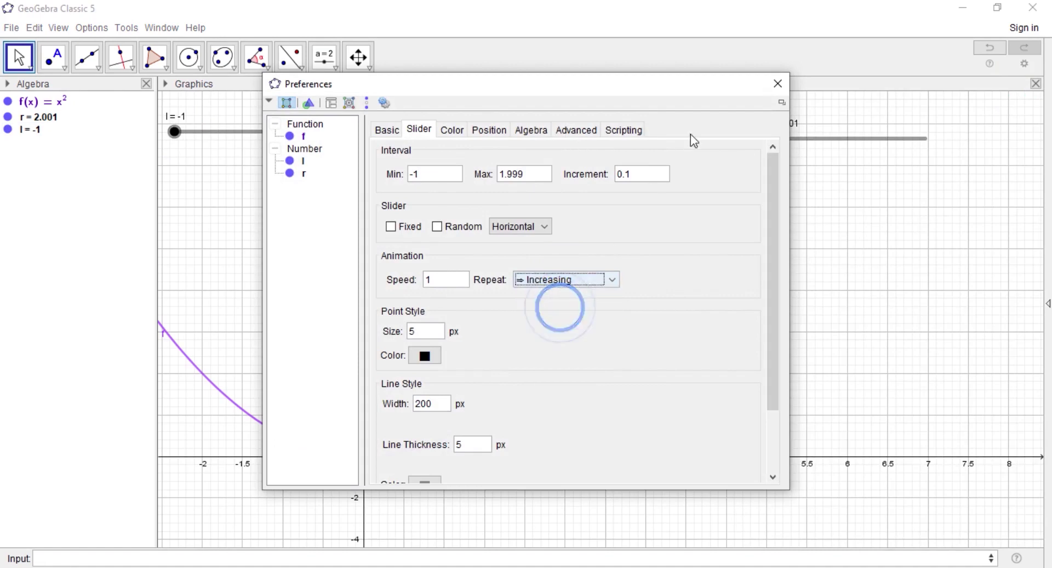
key("F2")
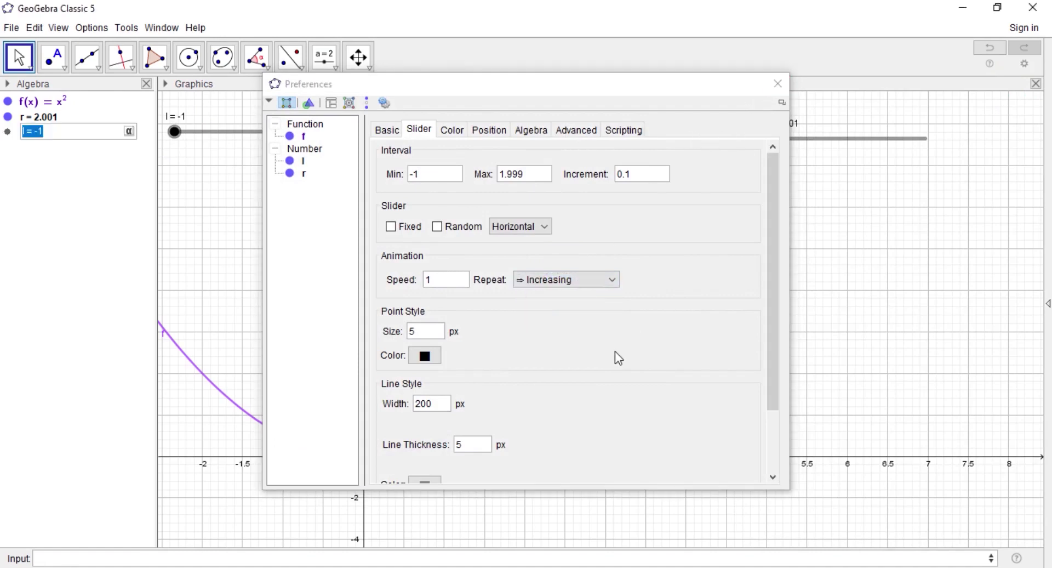
left_click(778, 84)
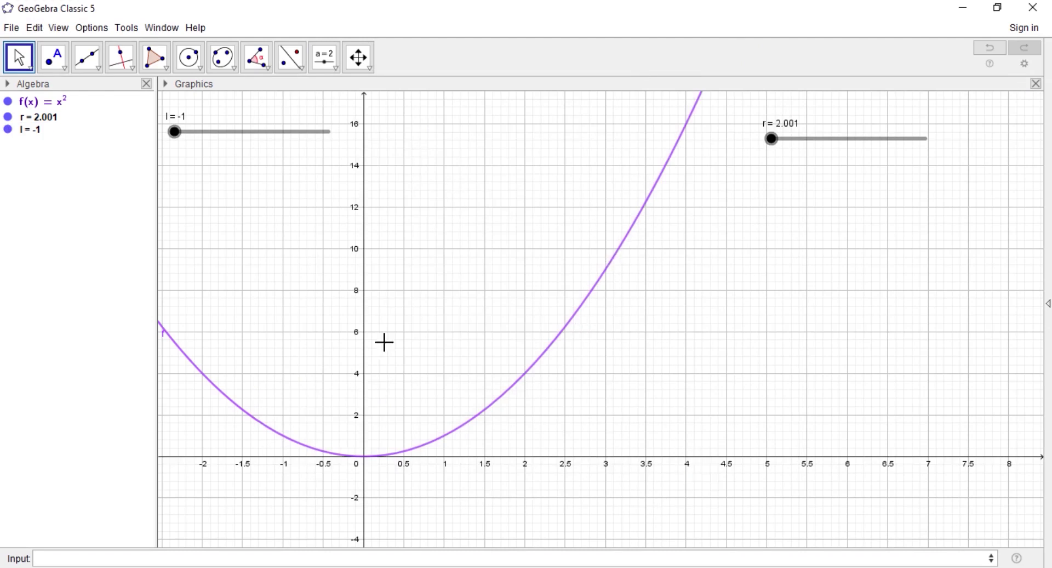
Step: Define point R=(r, f(r)) on the parabola
left_click(286, 559)
type("R=(r")
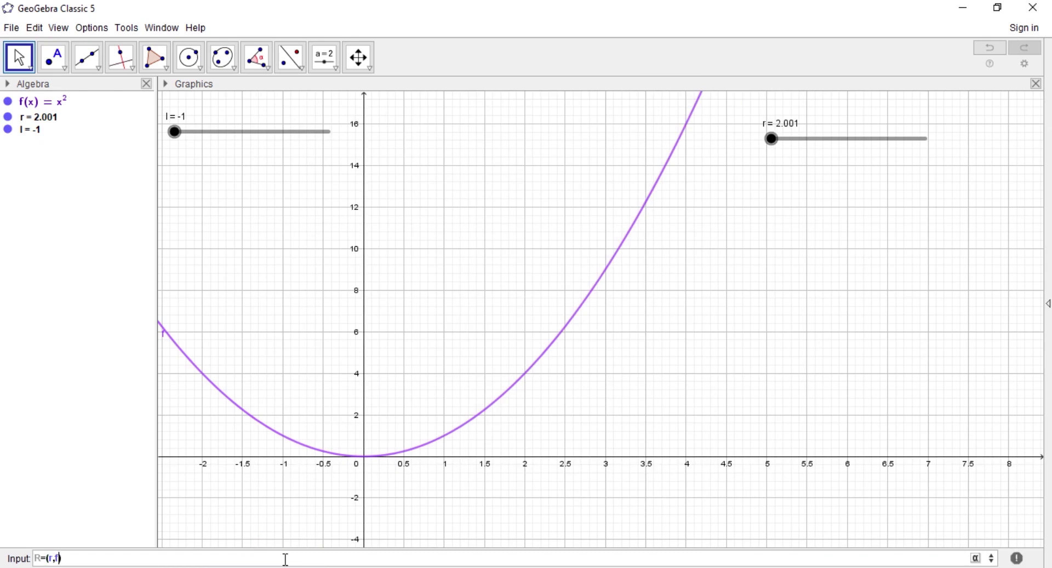
type(",f(r")
key("Return")
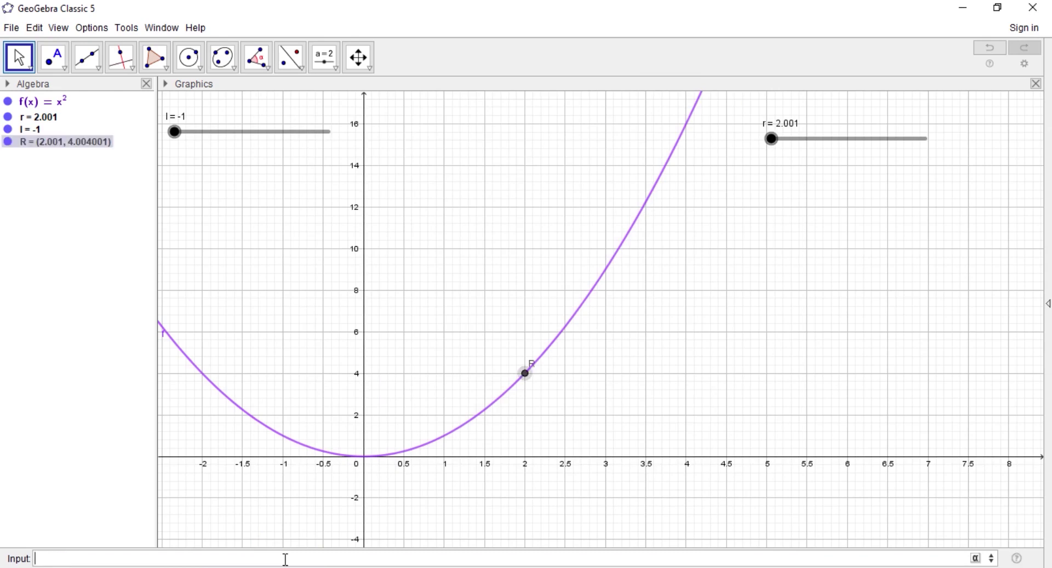
Step: Drag slider r up and down to check R follows the curve, ending at r = 3.001
left_click_drag(773, 140, 864, 139)
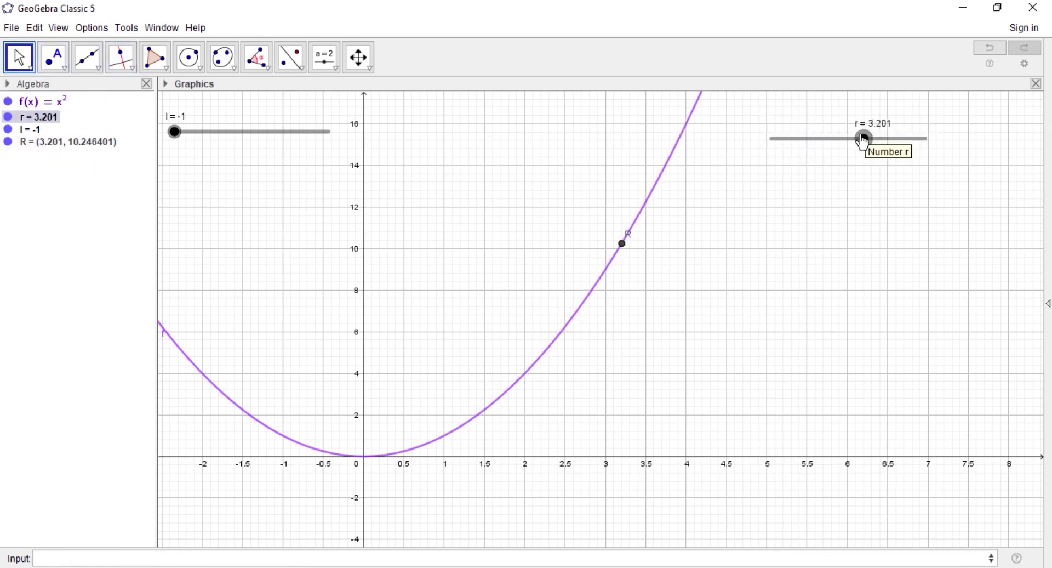
left_click_drag(864, 139, 757, 162)
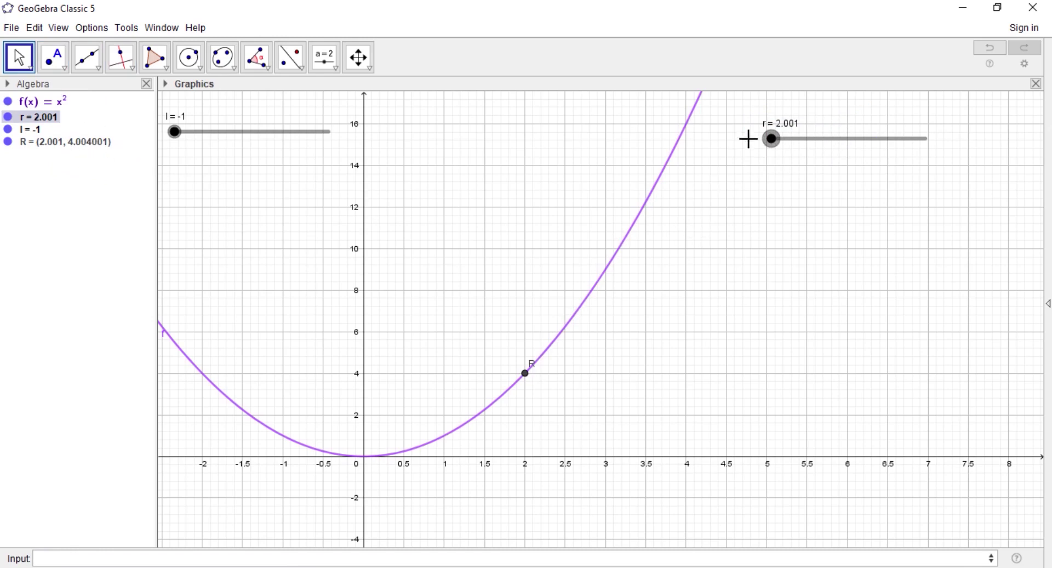
left_click_drag(772, 141, 856, 137)
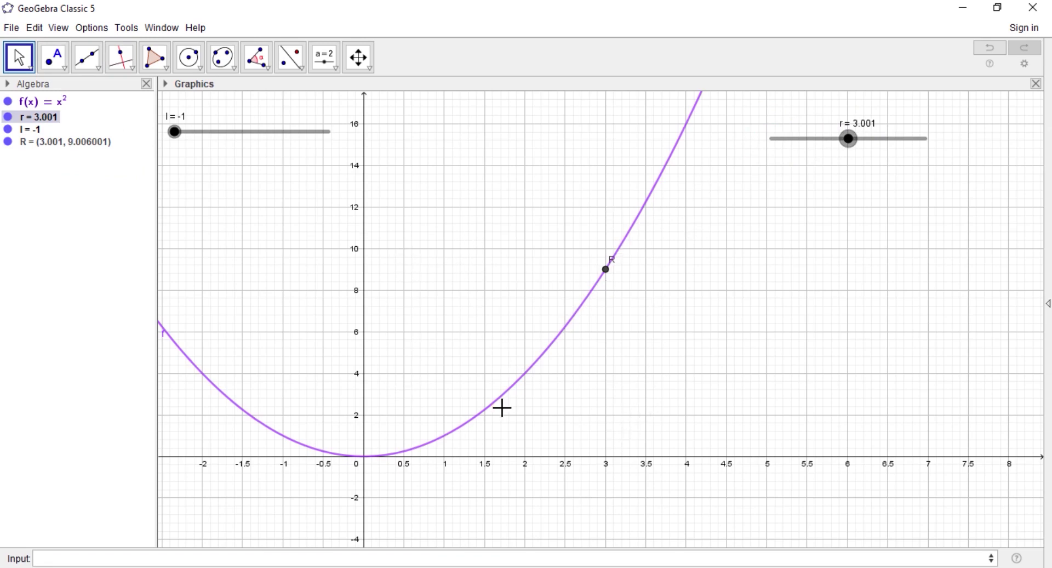
Step: Create point A=(r, 0) on the x-axis and point B=(0, f(r)) on the y-axis
left_click(210, 559)
type("(r,0")
key("Return")
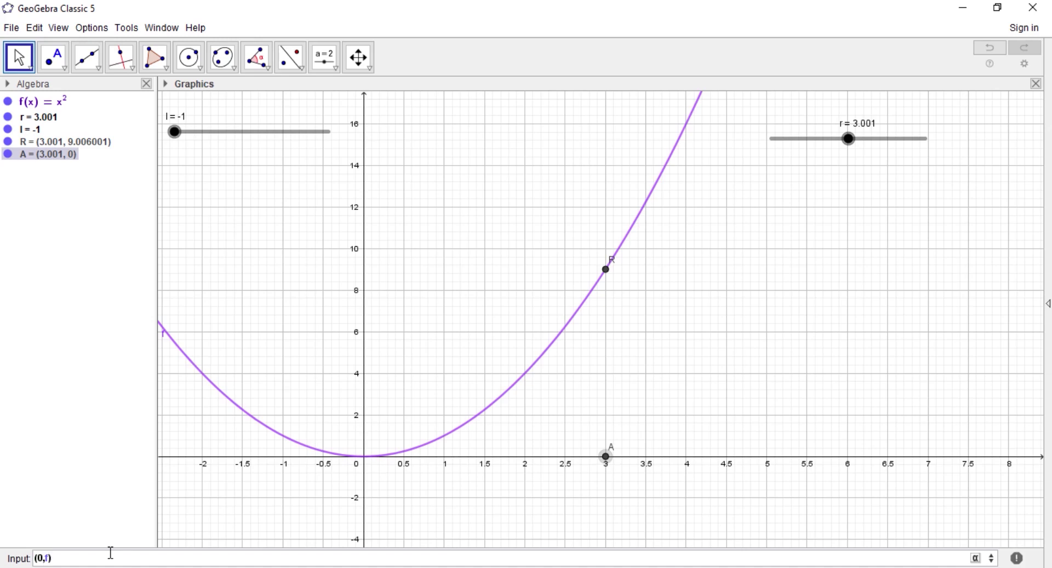
type("(0,f(r")
key("Return")
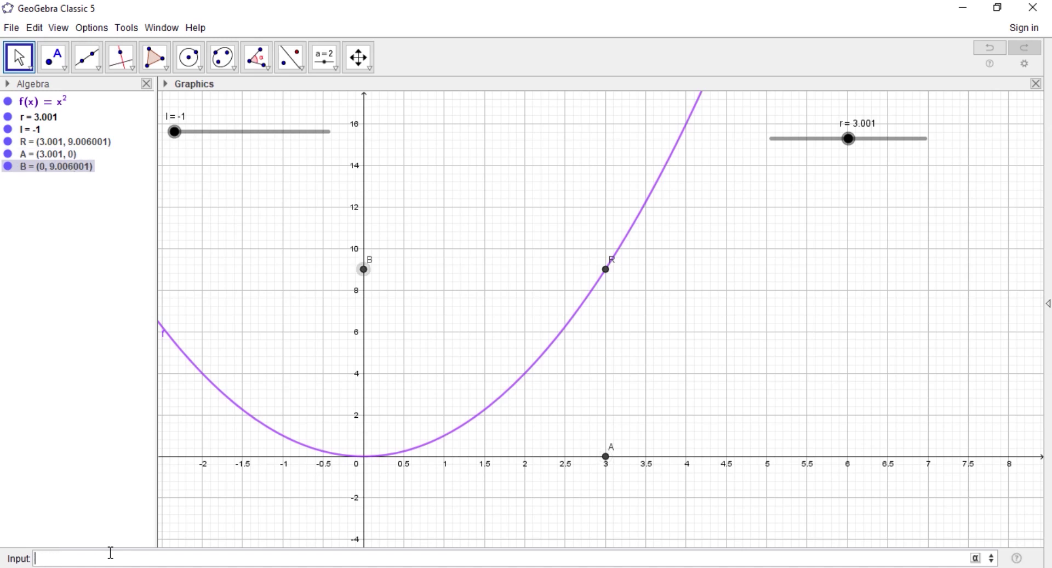
Step: Set r to 2.801, then draw segment g from B to R and h from R to A
left_click(848, 142)
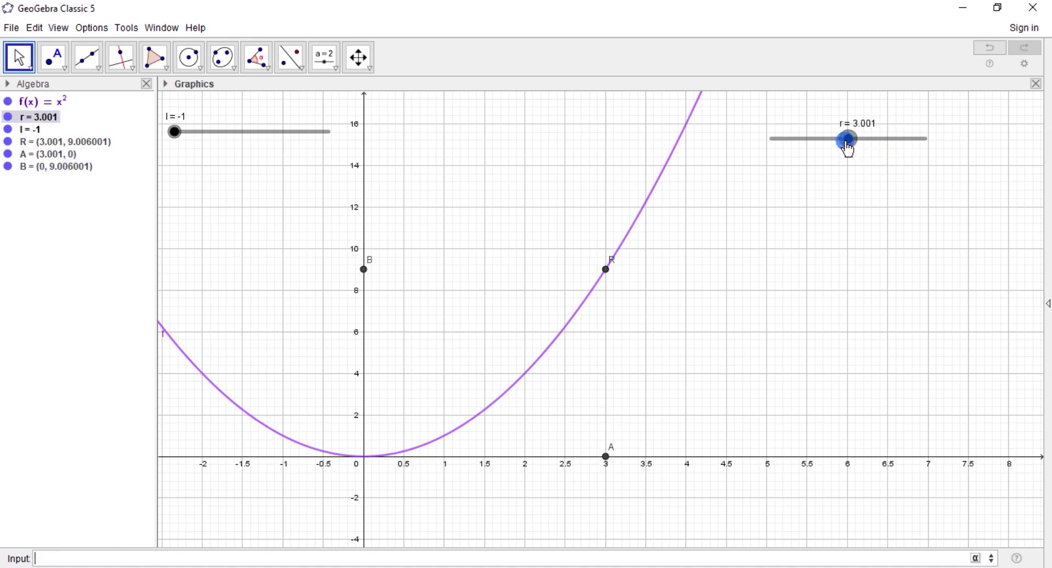
mouse_move(848, 148)
left_mouse_down()
mouse_move(820, 146)
mouse_move(833, 147)
left_mouse_up()
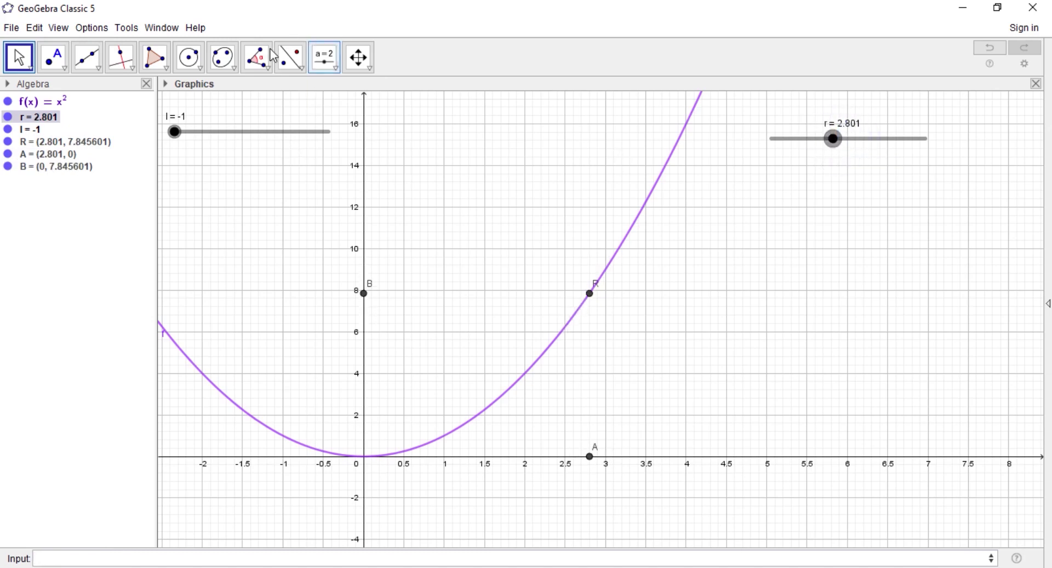
left_click(93, 60)
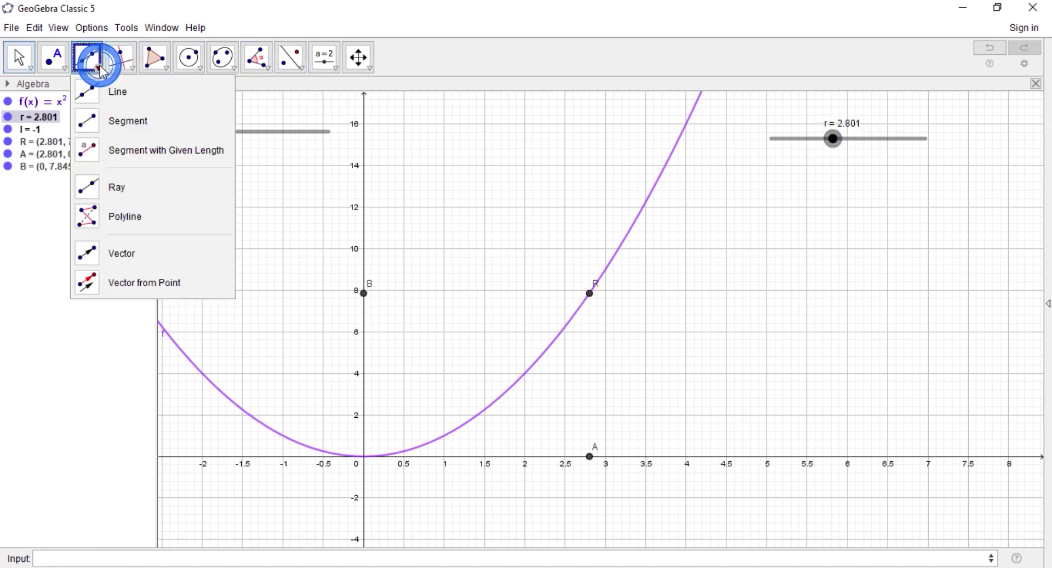
left_click(107, 131)
left_click(365, 293)
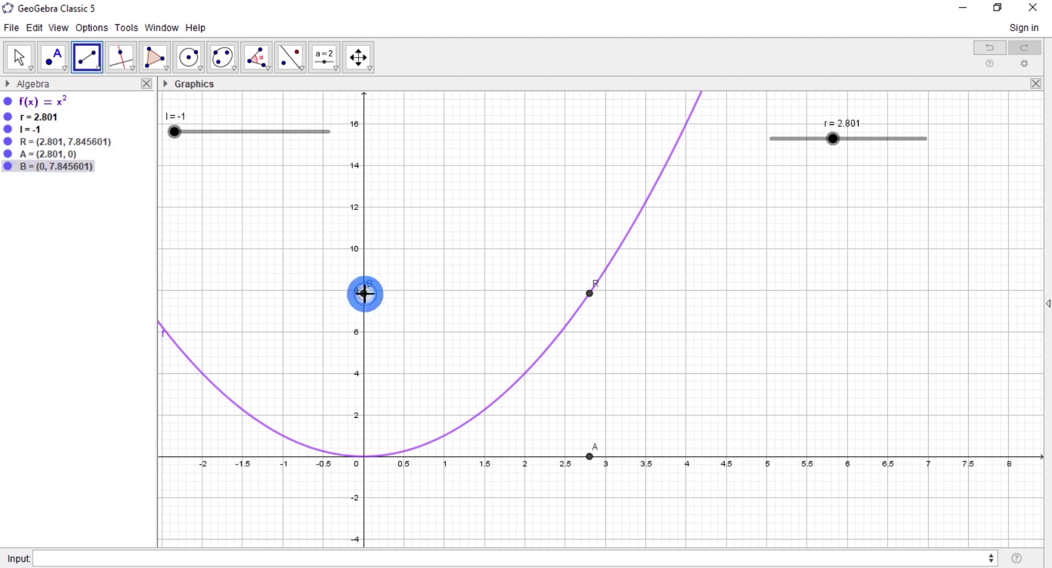
left_click(589, 292)
left_click(589, 292)
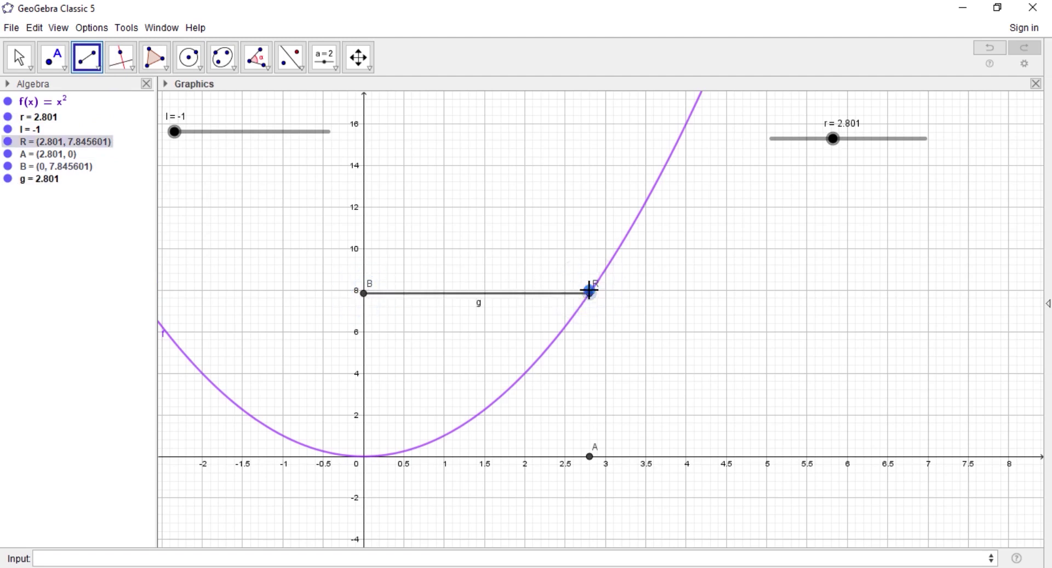
left_click(591, 459)
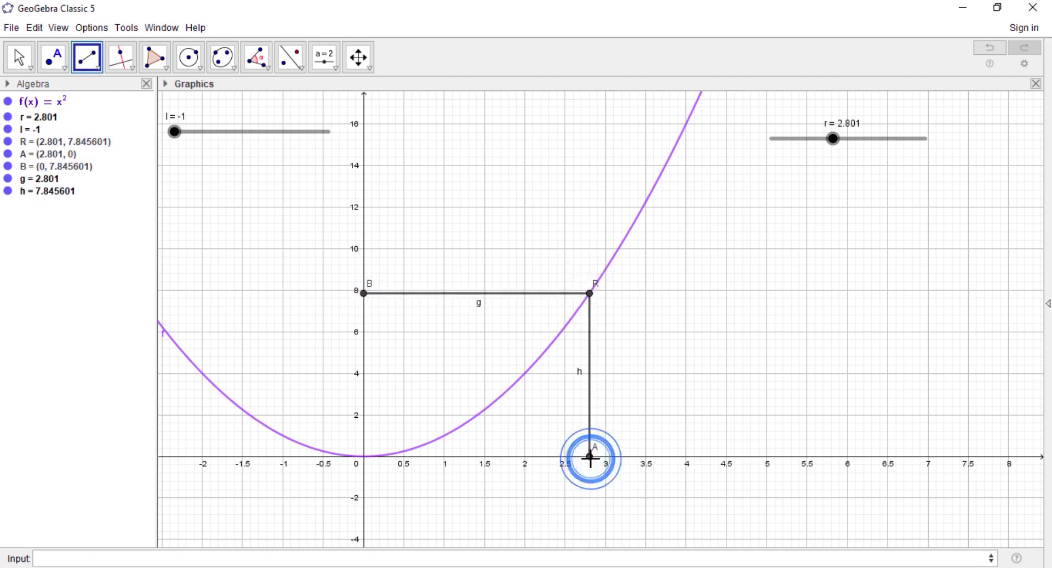
Step: Vary slider r to watch the segments follow, finishing at r = 4
key("Escape")
left_click(835, 141)
left_click_drag(834, 140, 753, 194)
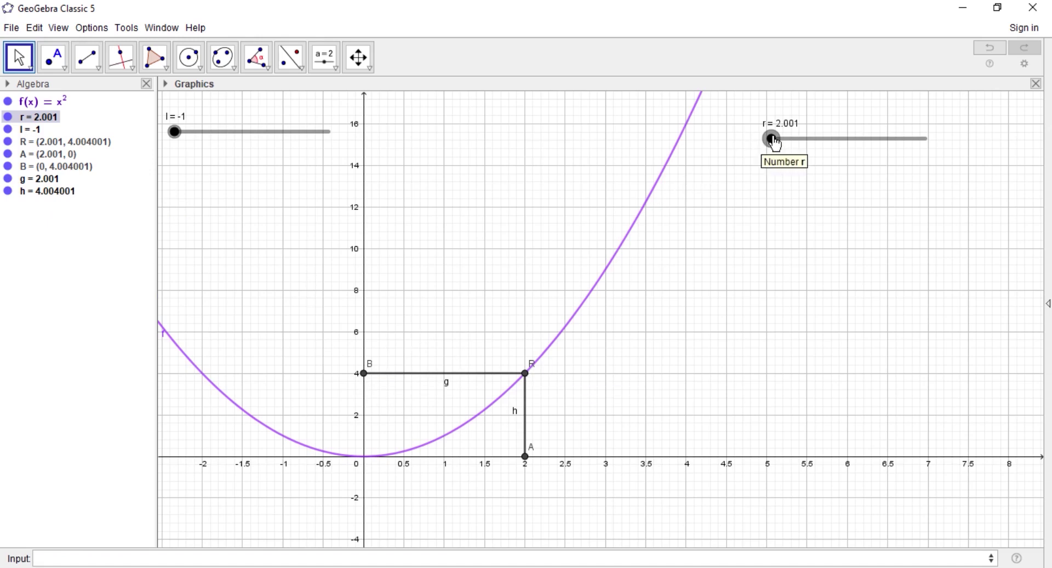
left_click_drag(774, 142, 928, 145)
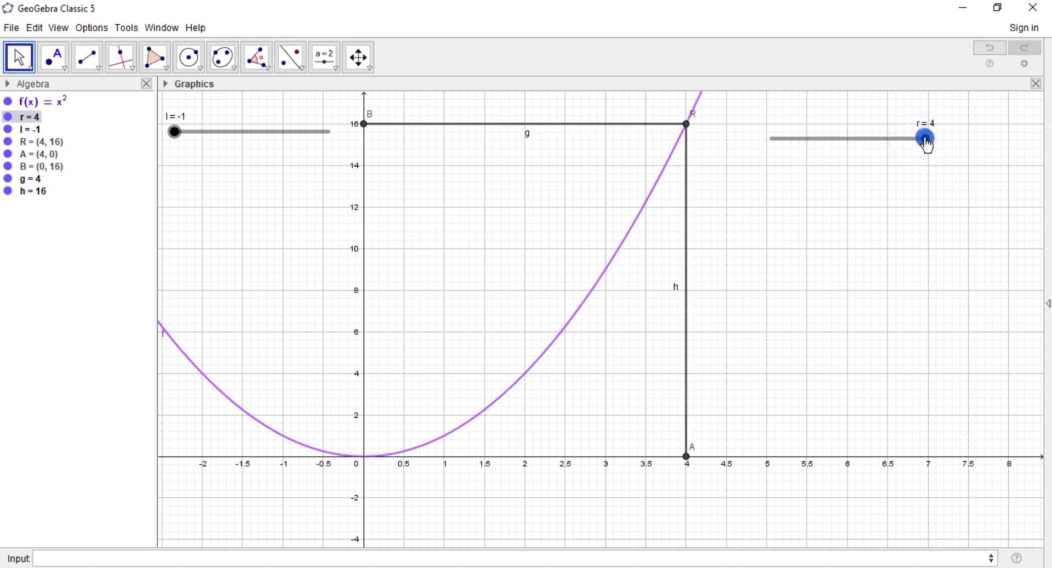
Step: Create points L=(l, f(l)), C=(l, 0) and D=(0, f(0)), then slide l to 1.999
left_click(268, 556)
type("L=(l,f(l")
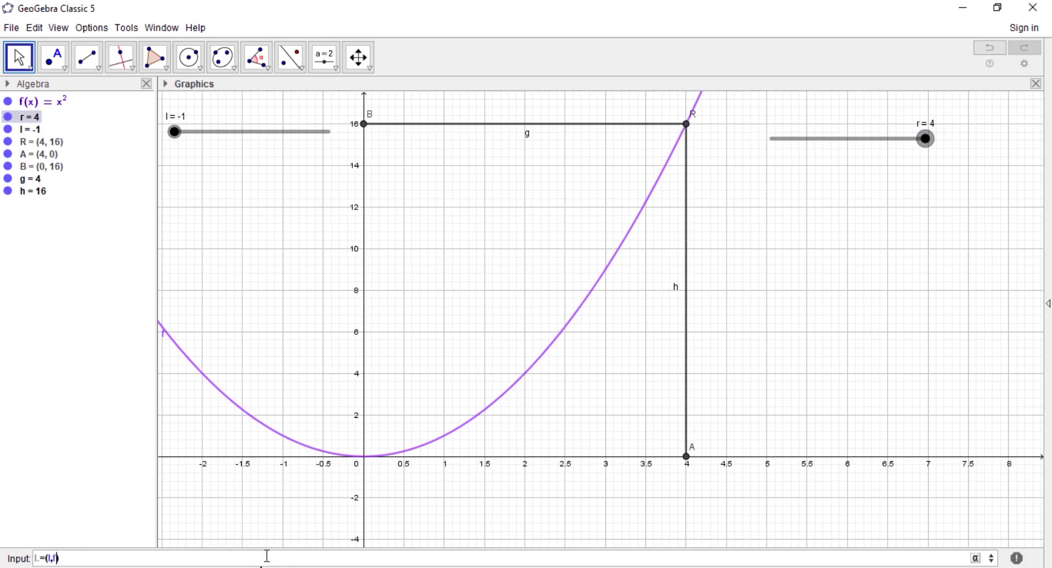
key("Return")
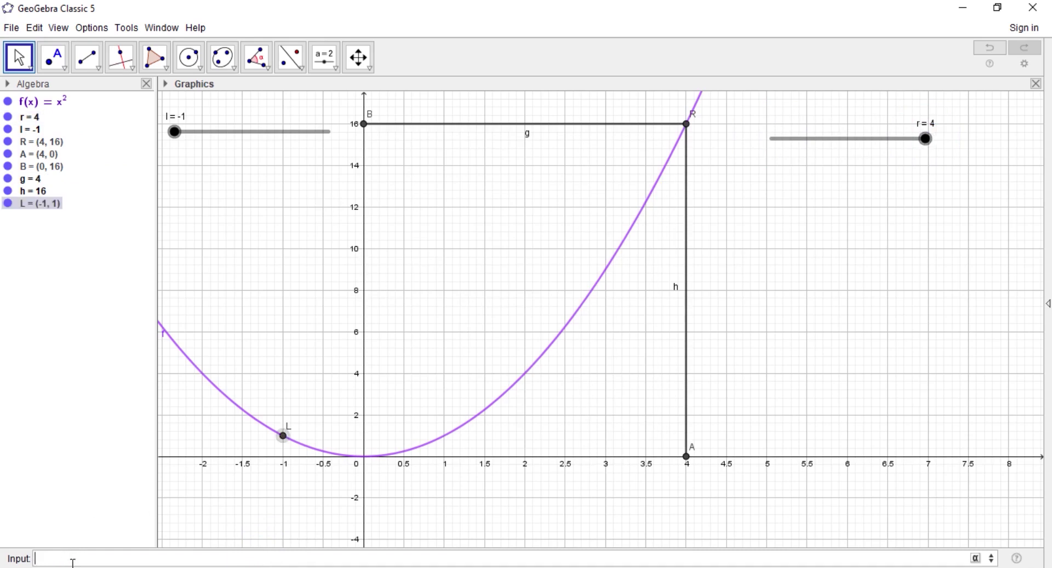
type("(l,0")
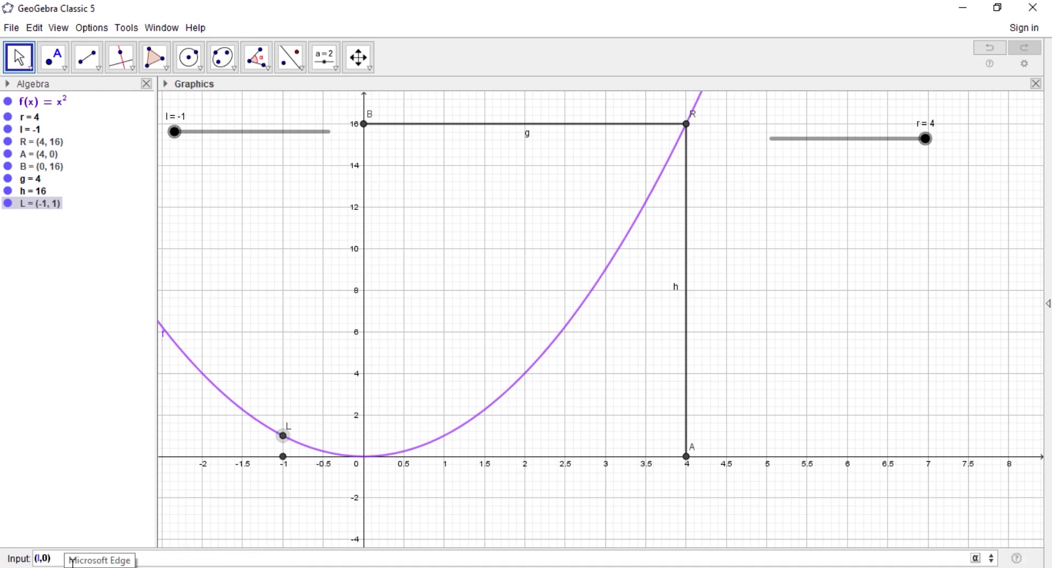
key("Return")
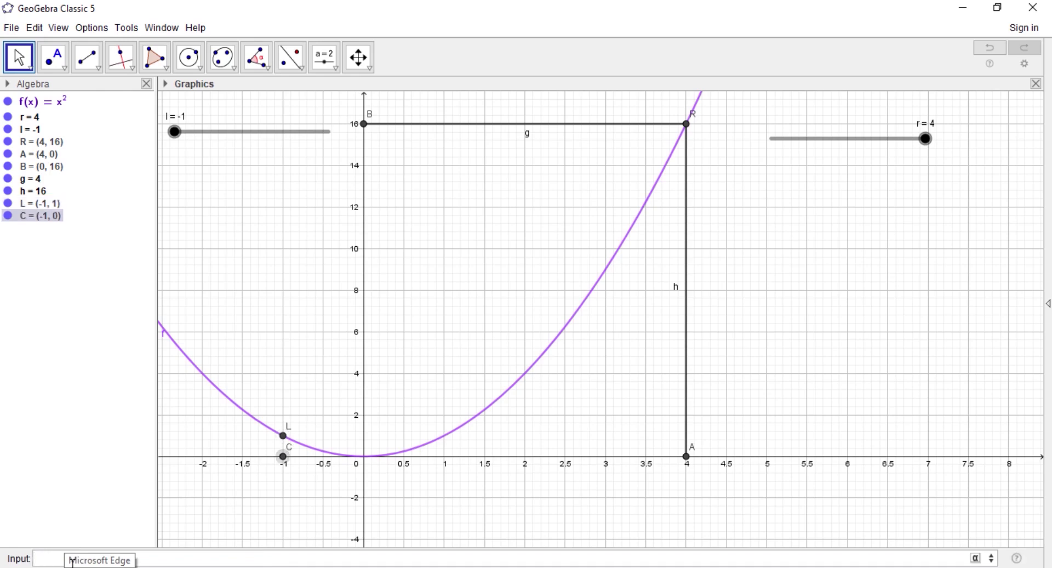
type("(0,f(0")
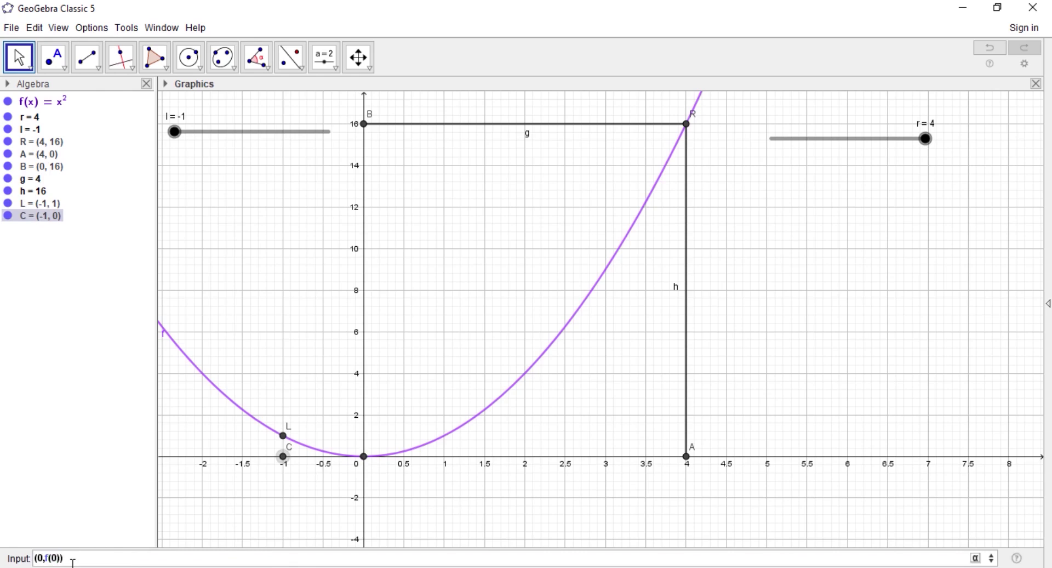
key("Return")
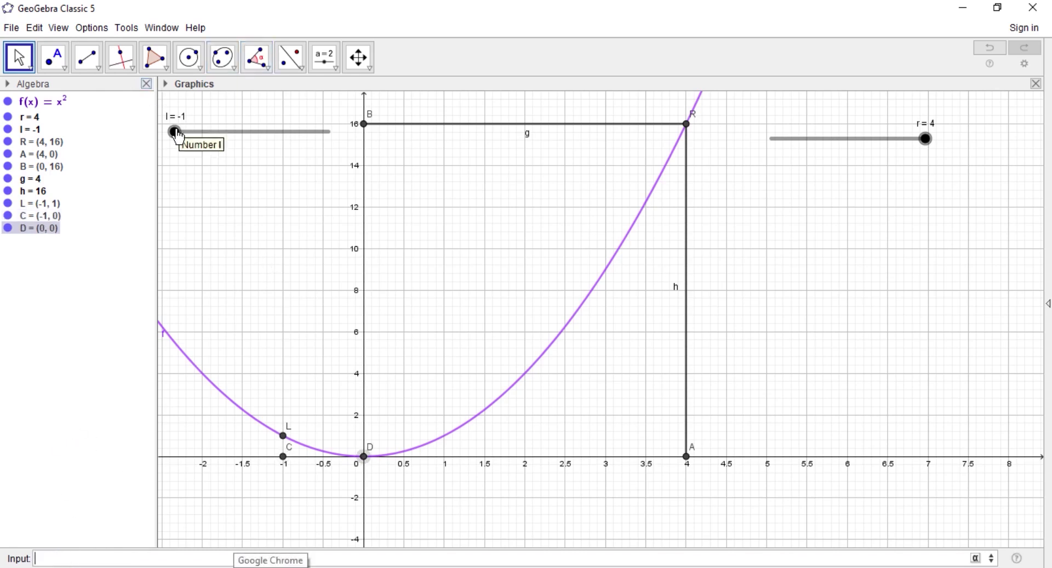
left_click_drag(176, 133, 370, 167)
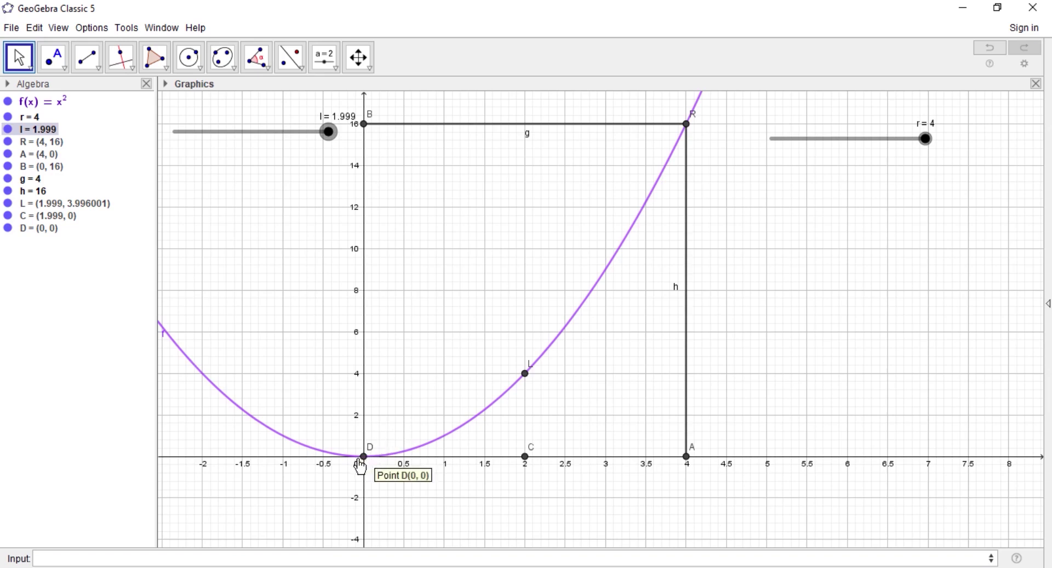
Step: Redefine point D as (0, f(l)), then test slider l and return it to 1.999
double_click(46, 227)
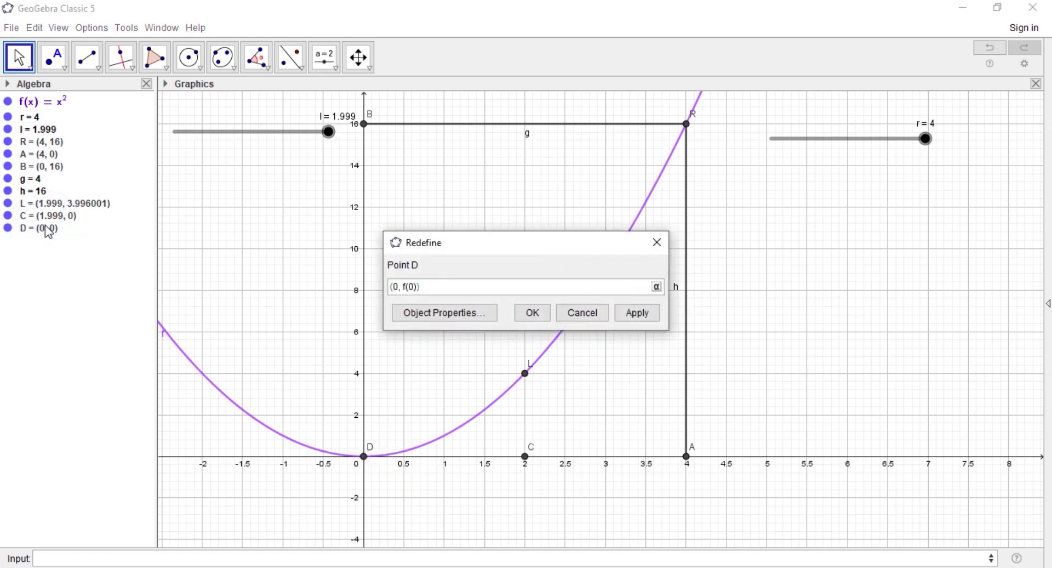
left_click(415, 287)
left_click(527, 314)
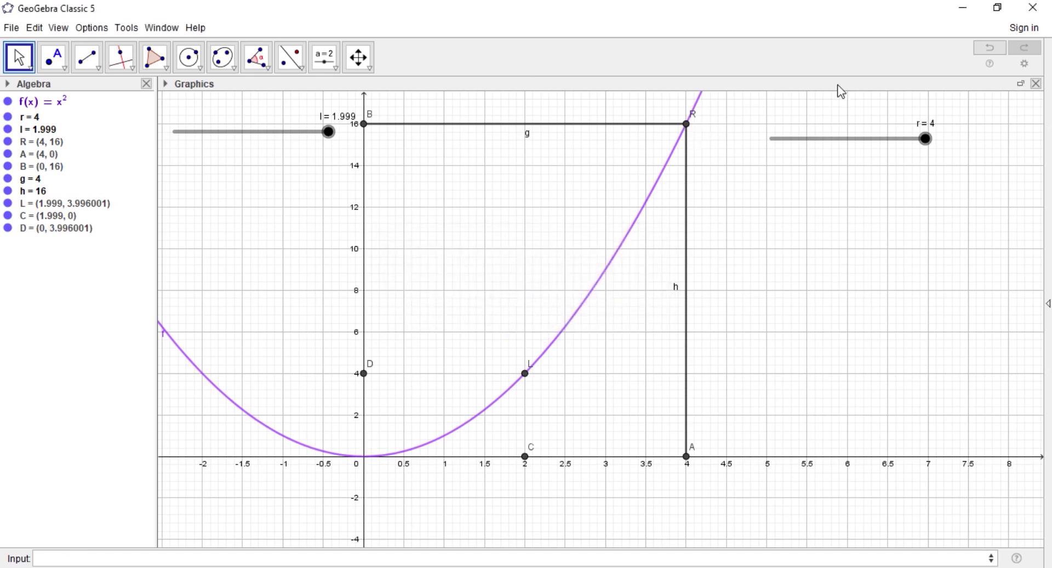
left_click_drag(328, 131, 359, 130)
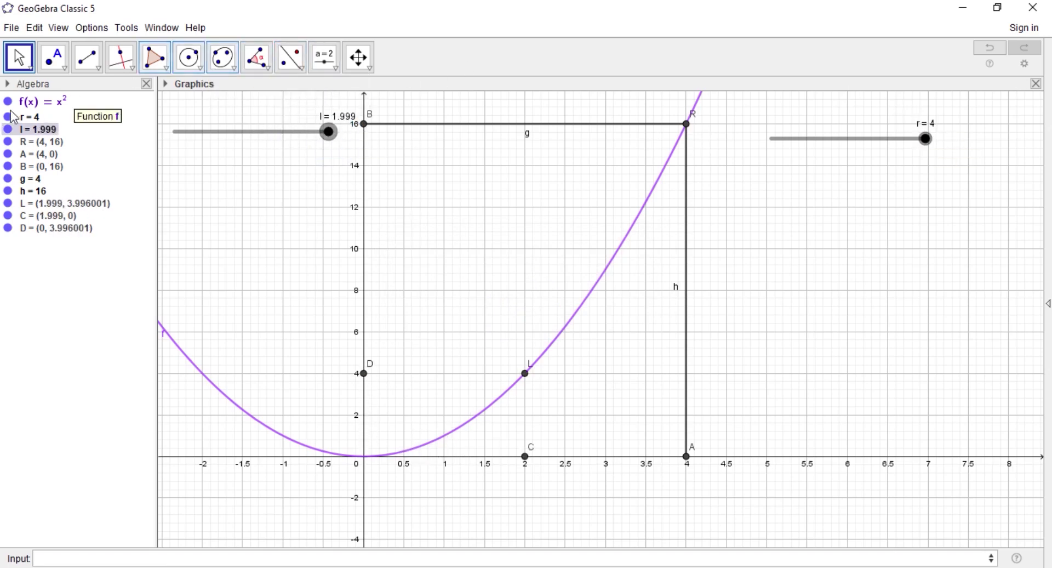
Step: Draw segment i from D to L and segment j from L down to C
left_click(89, 65)
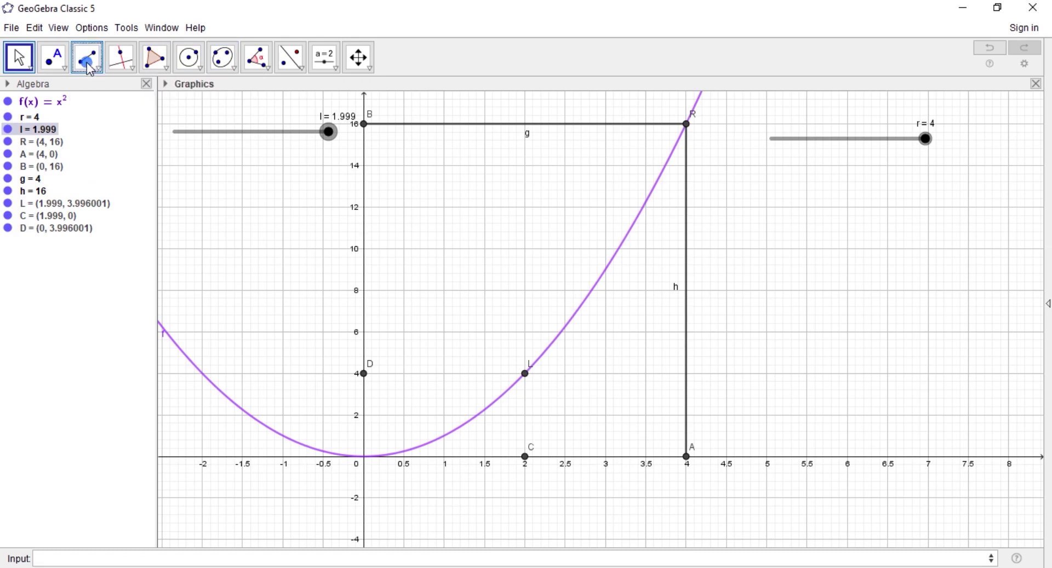
left_click(365, 375)
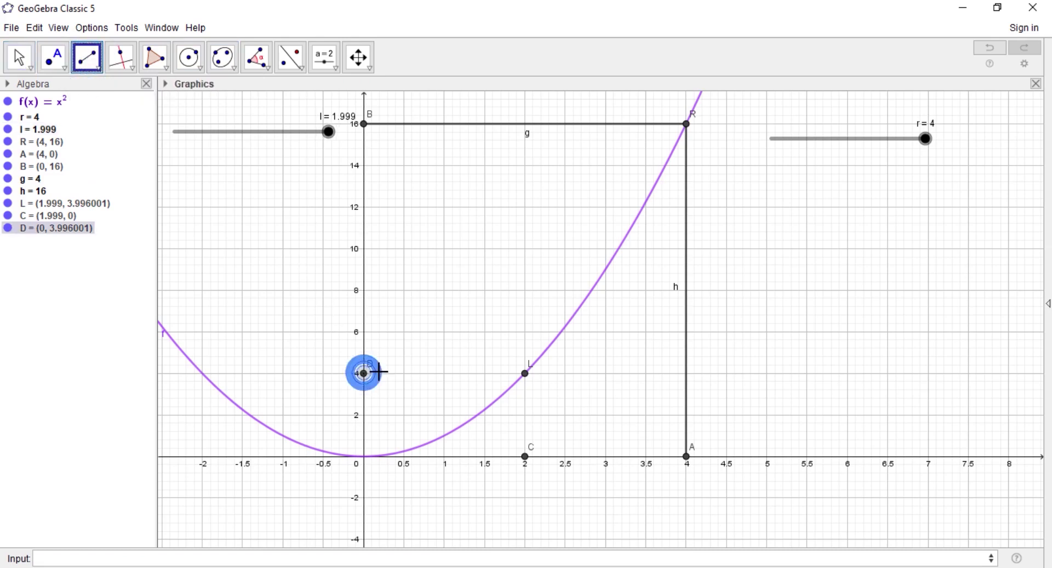
left_click(526, 375)
left_click(526, 375)
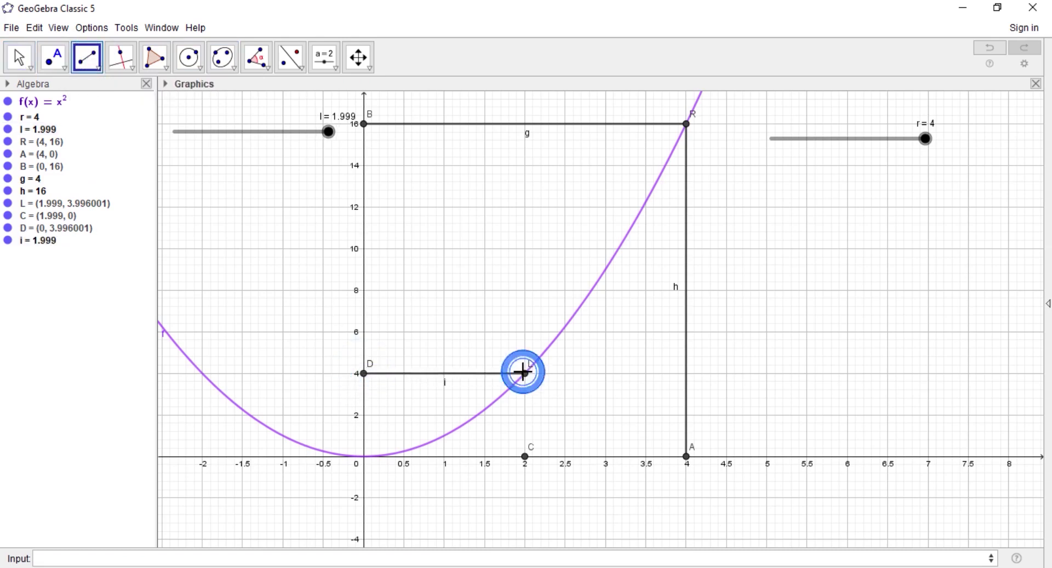
left_click(526, 375)
left_click(525, 457)
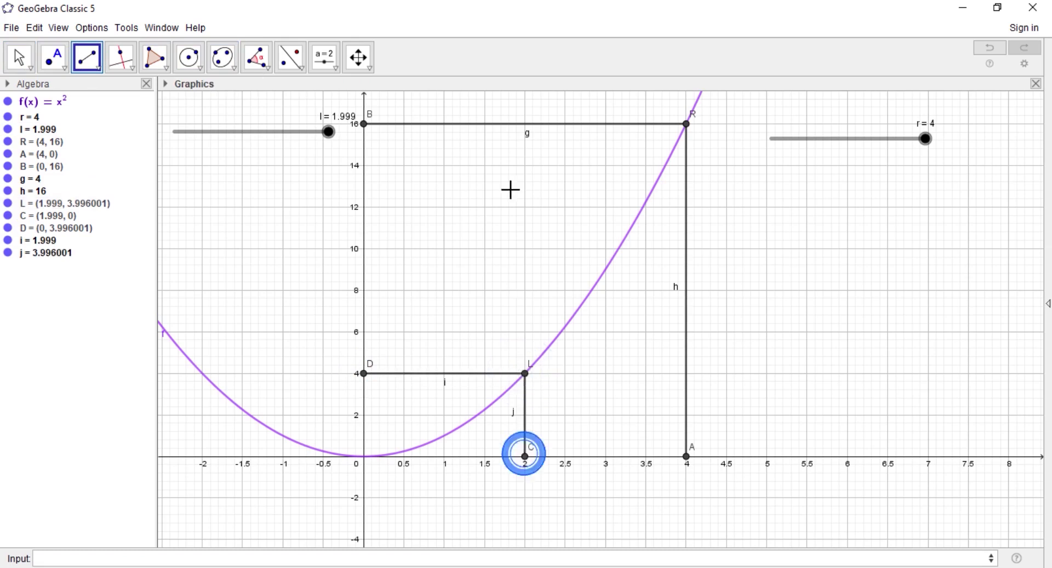
Step: Drag sliders l and r to check that L, C, D and the rectangle follow
key("Escape")
mouse_move(332, 140)
left_mouse_down()
mouse_move(176, 143)
mouse_move(268, 156)
mouse_move(331, 133)
left_mouse_up()
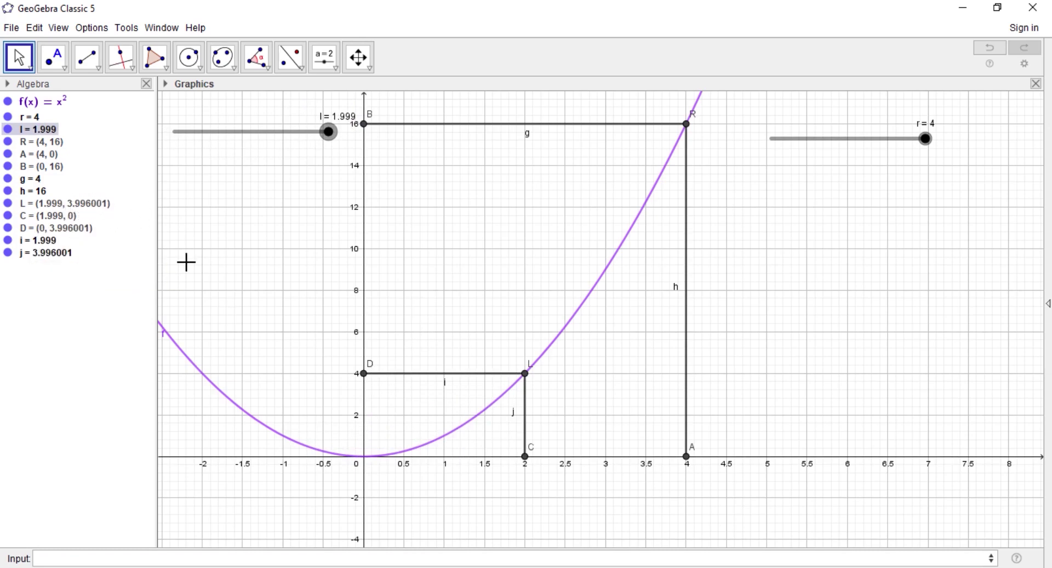
left_click_drag(928, 141, 959, 116)
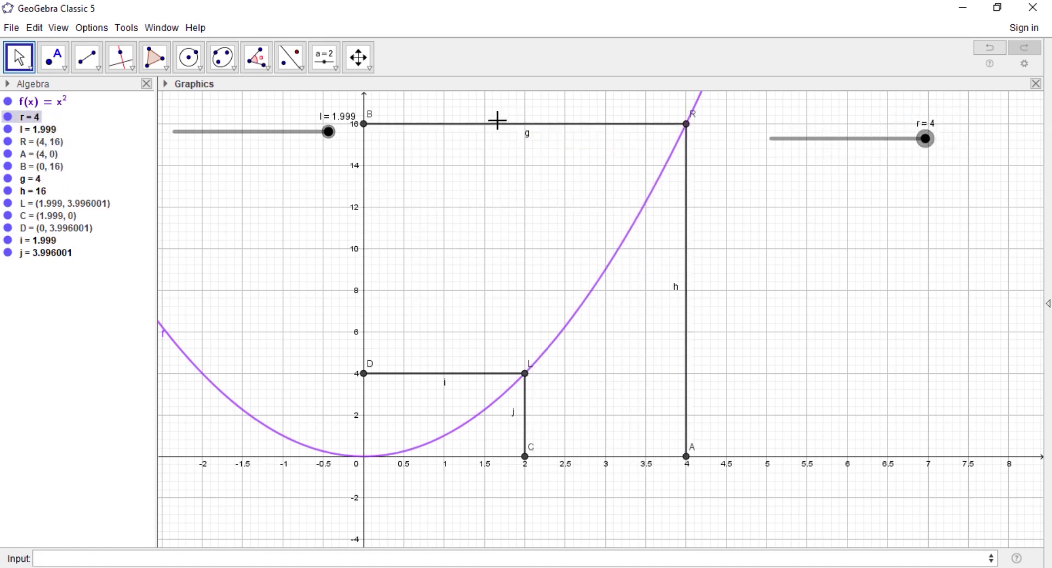
Step: Turn on Trace for segments g and h and Animation for slider r
right_click(32, 183)
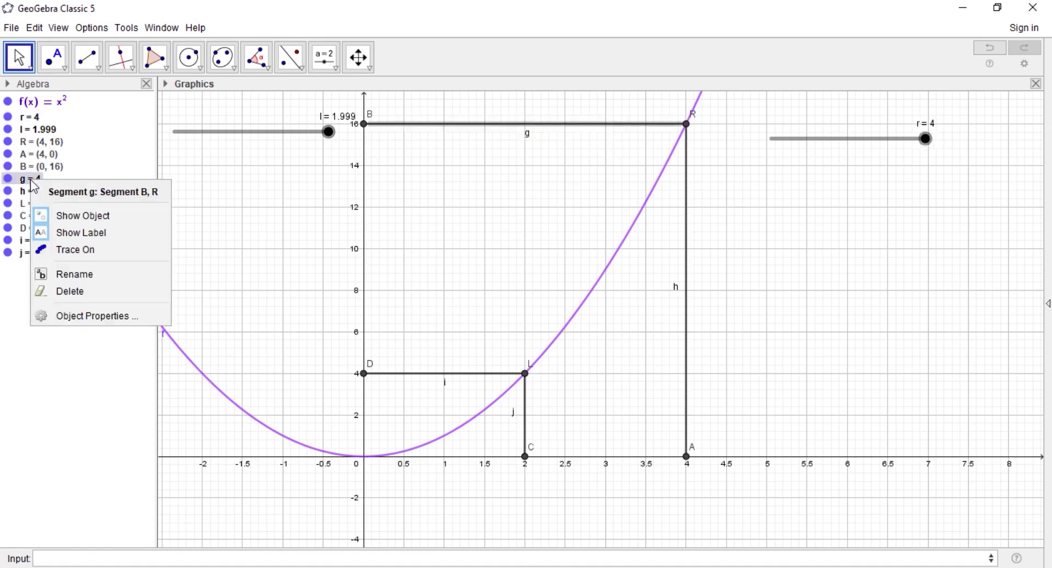
left_click(74, 249)
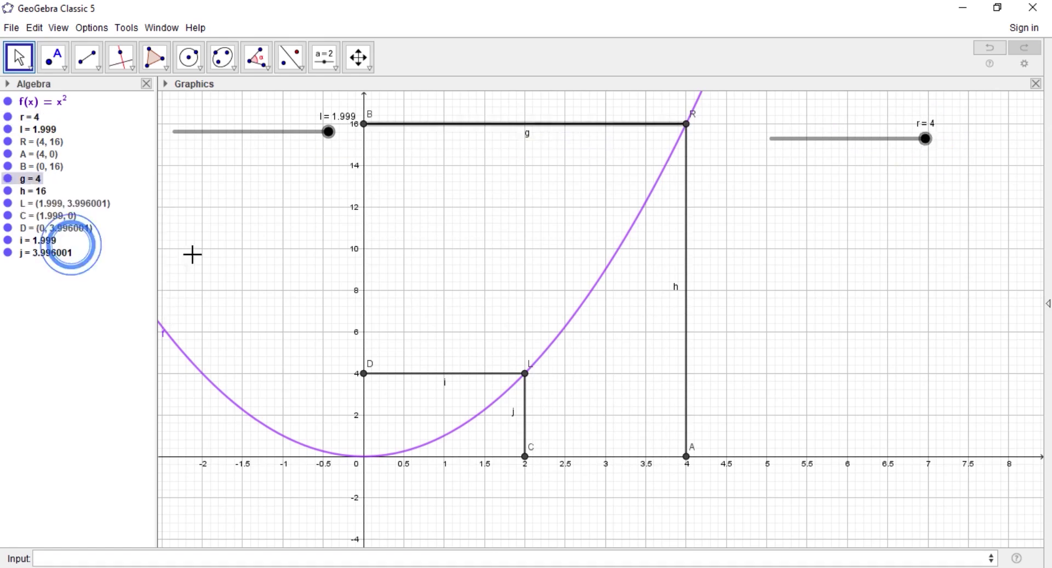
right_click(30, 192)
left_click(84, 260)
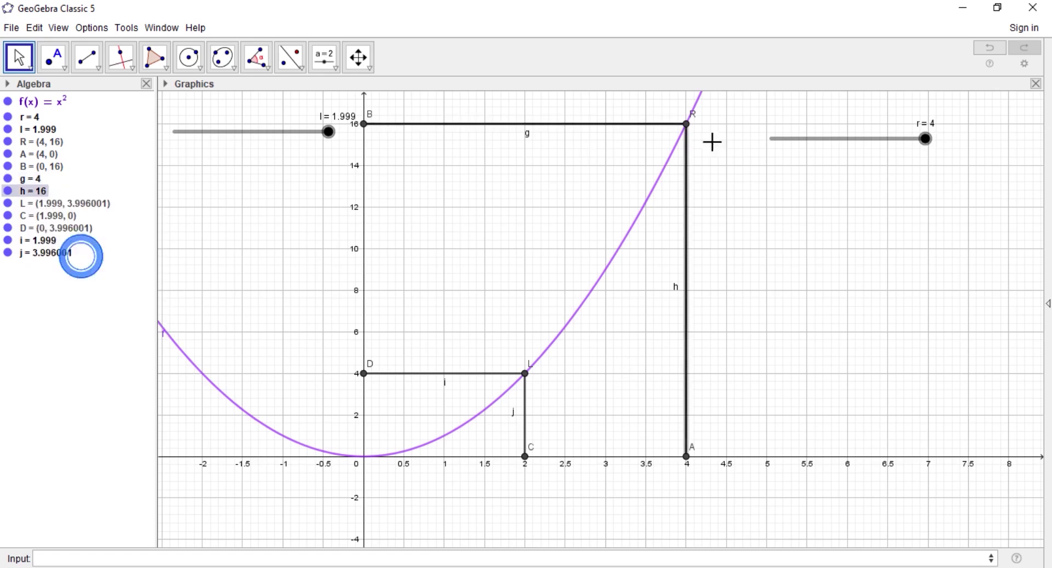
right_click(825, 143)
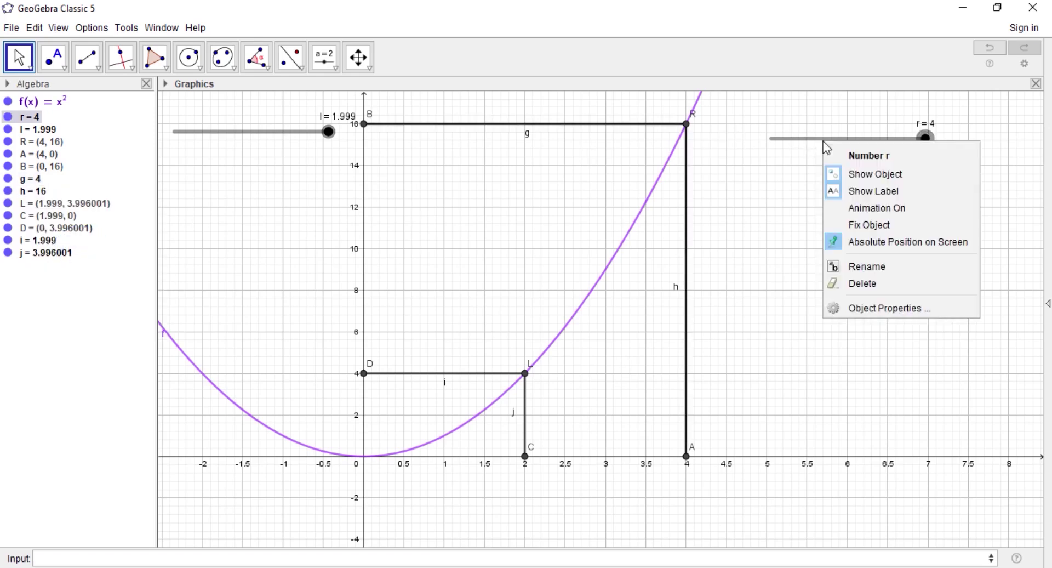
left_click(869, 208)
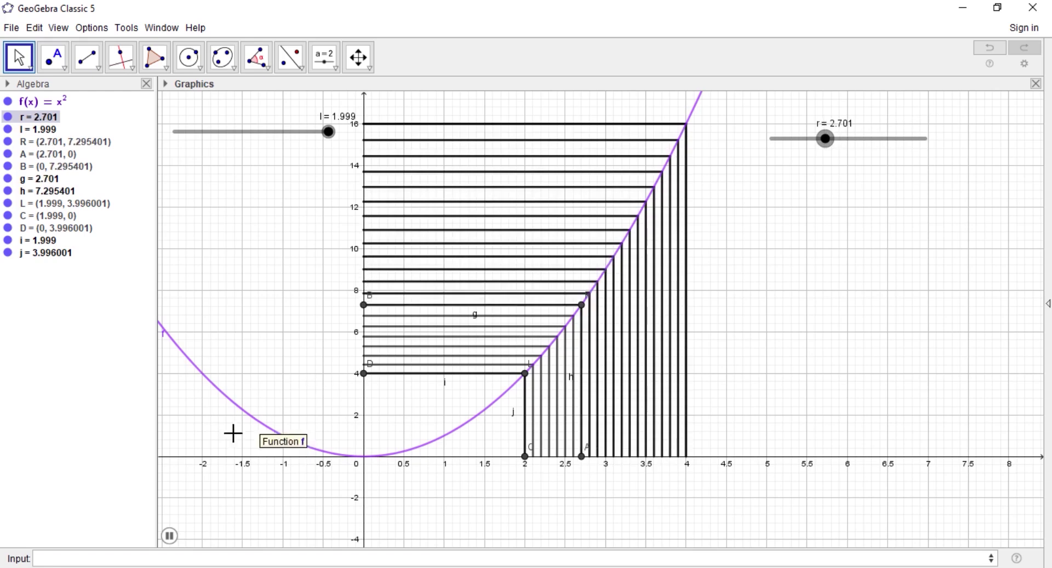
Step: Turn on Animation for slider l and Trace for segments i and j
right_click(282, 131)
left_click(334, 198)
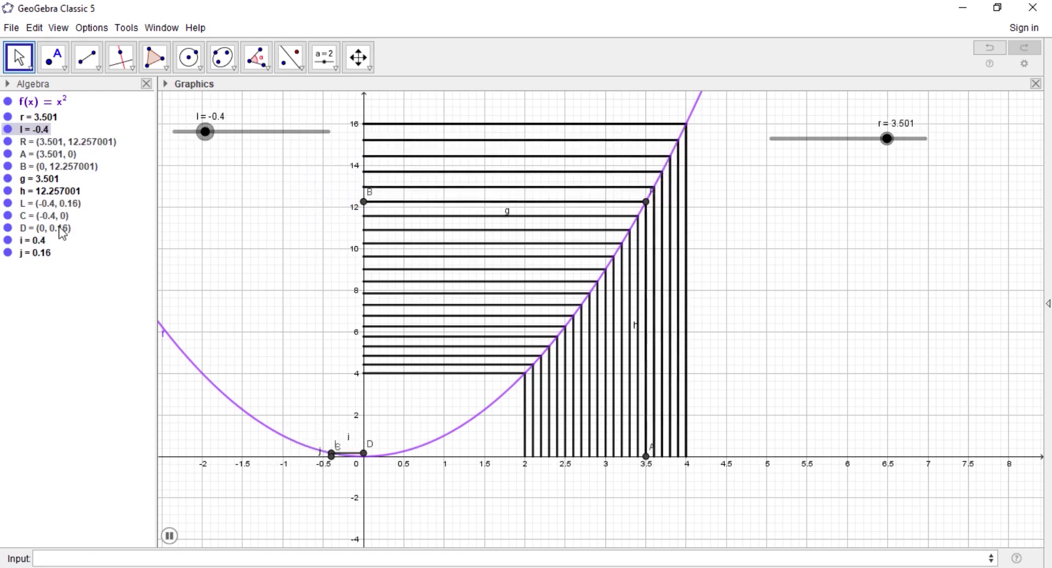
right_click(25, 240)
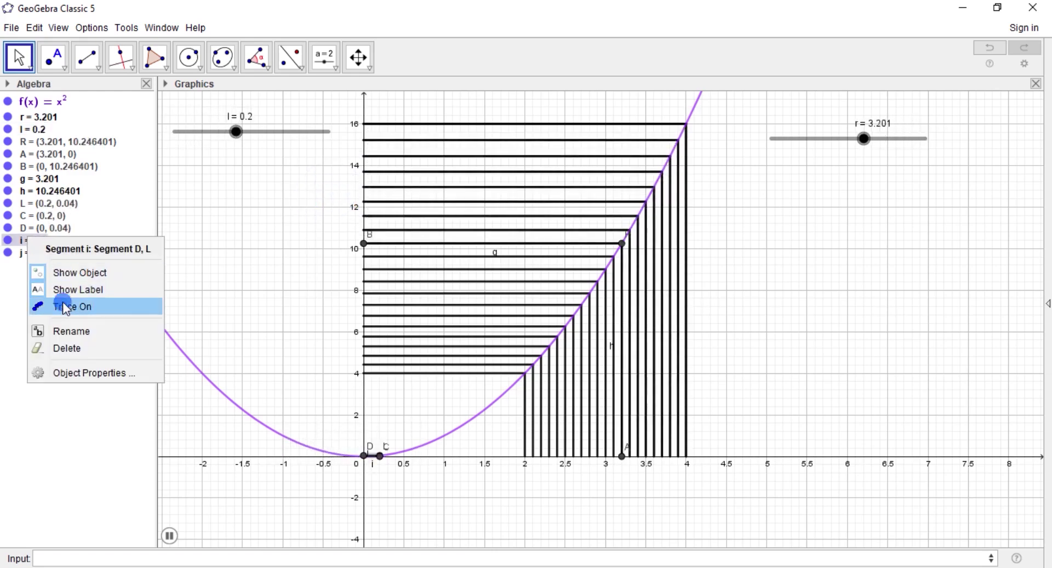
left_click(66, 309)
right_click(39, 253)
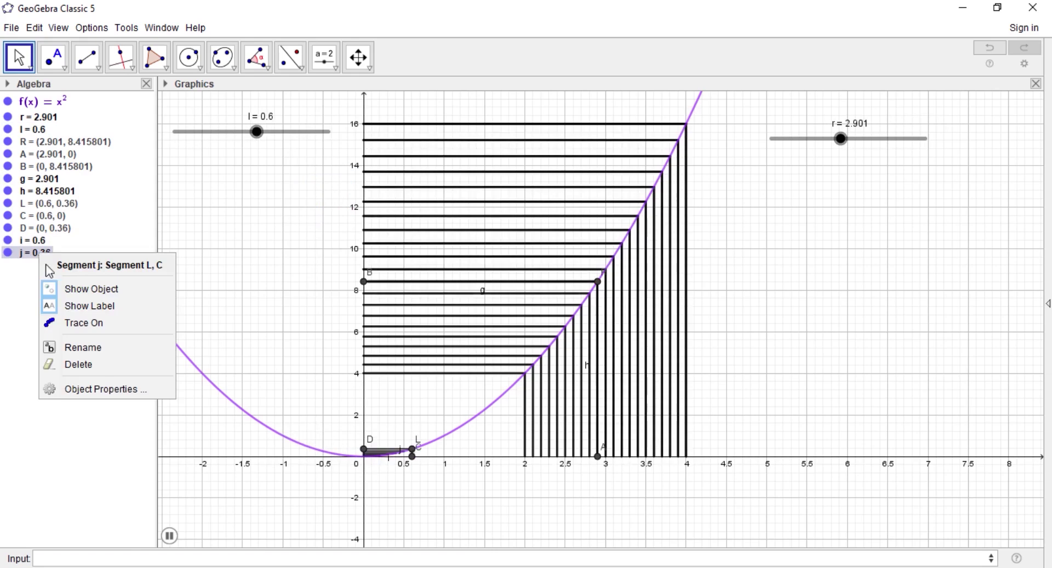
left_click(71, 322)
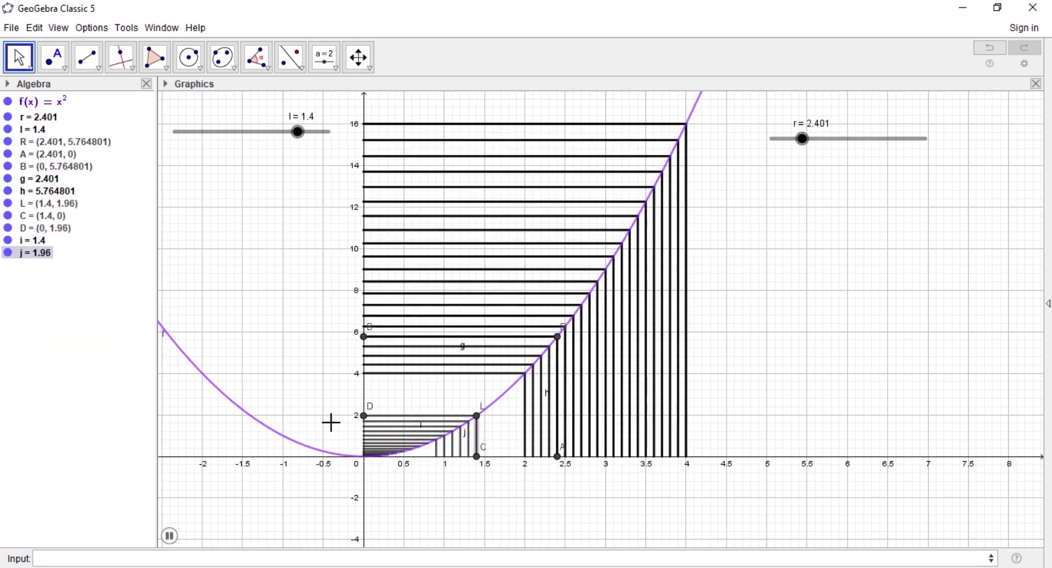